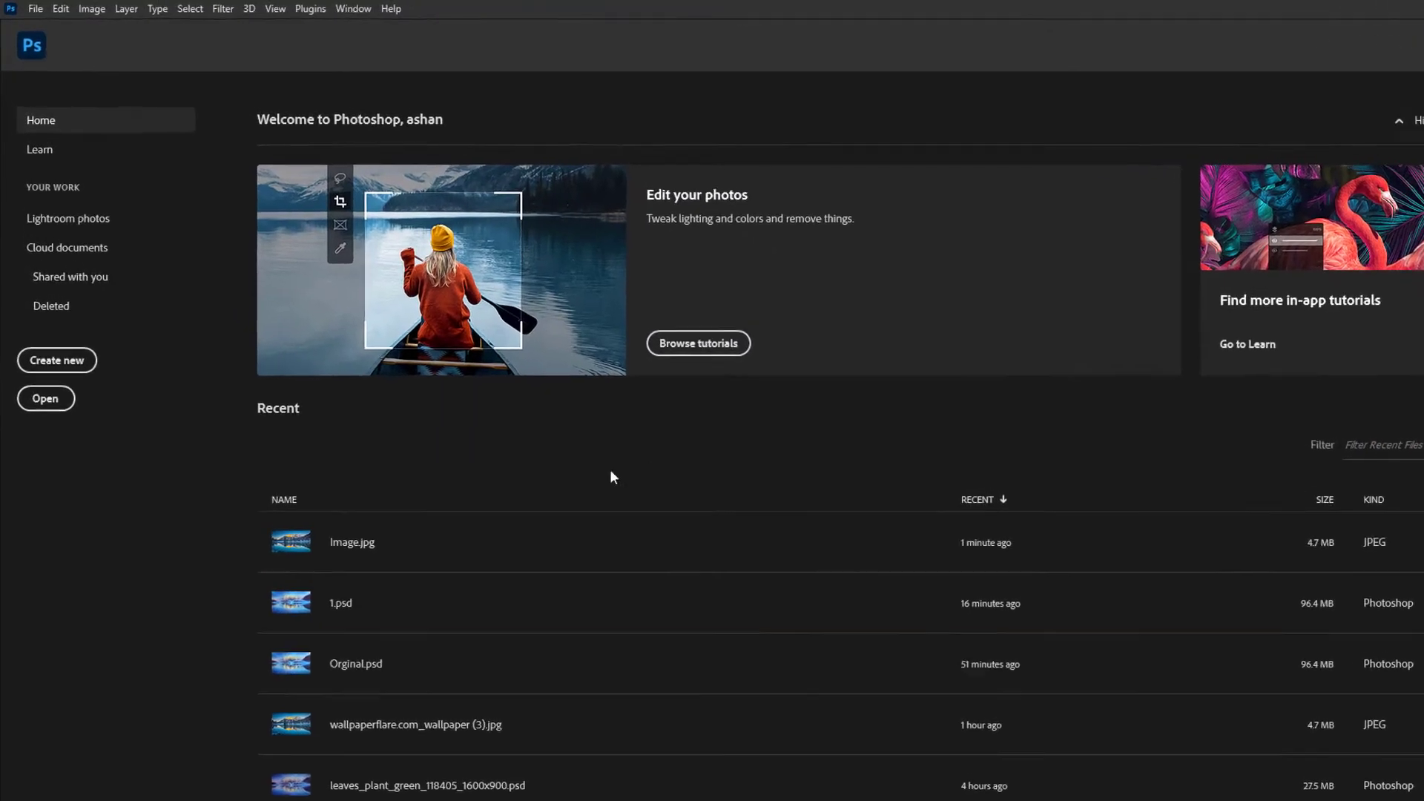
Open the snowy mountain lake photo Image.jpg from the Home screen
click(49, 420)
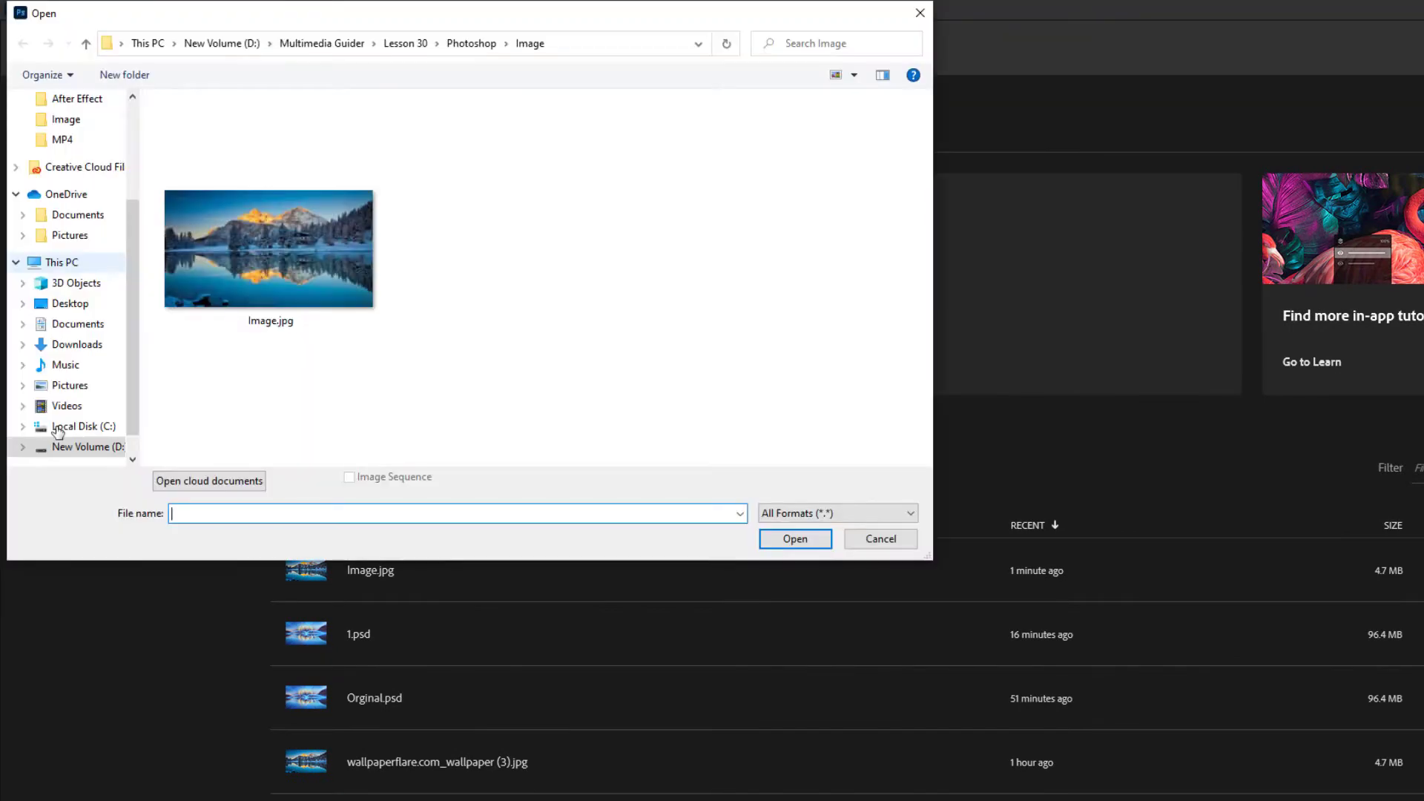
click(269, 282)
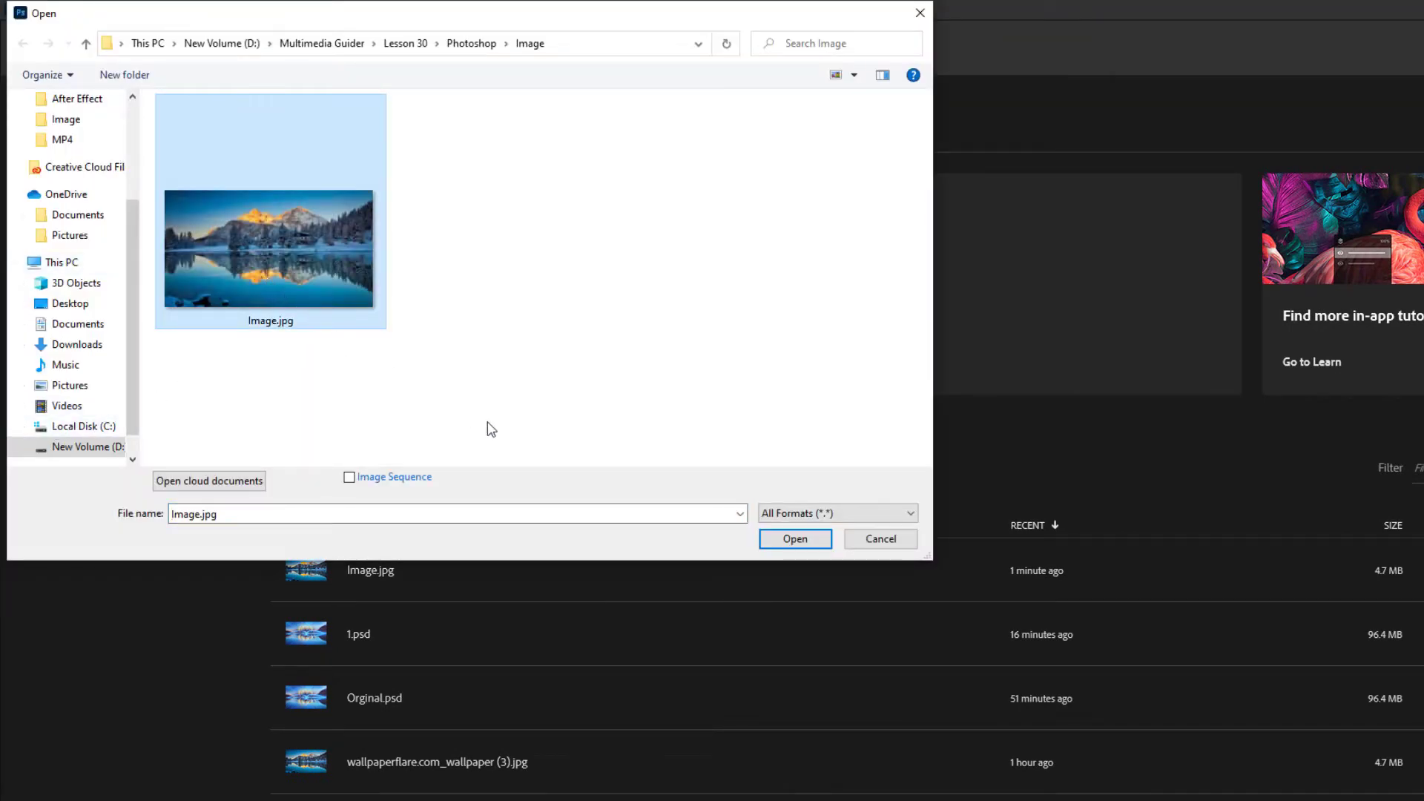
click(791, 541)
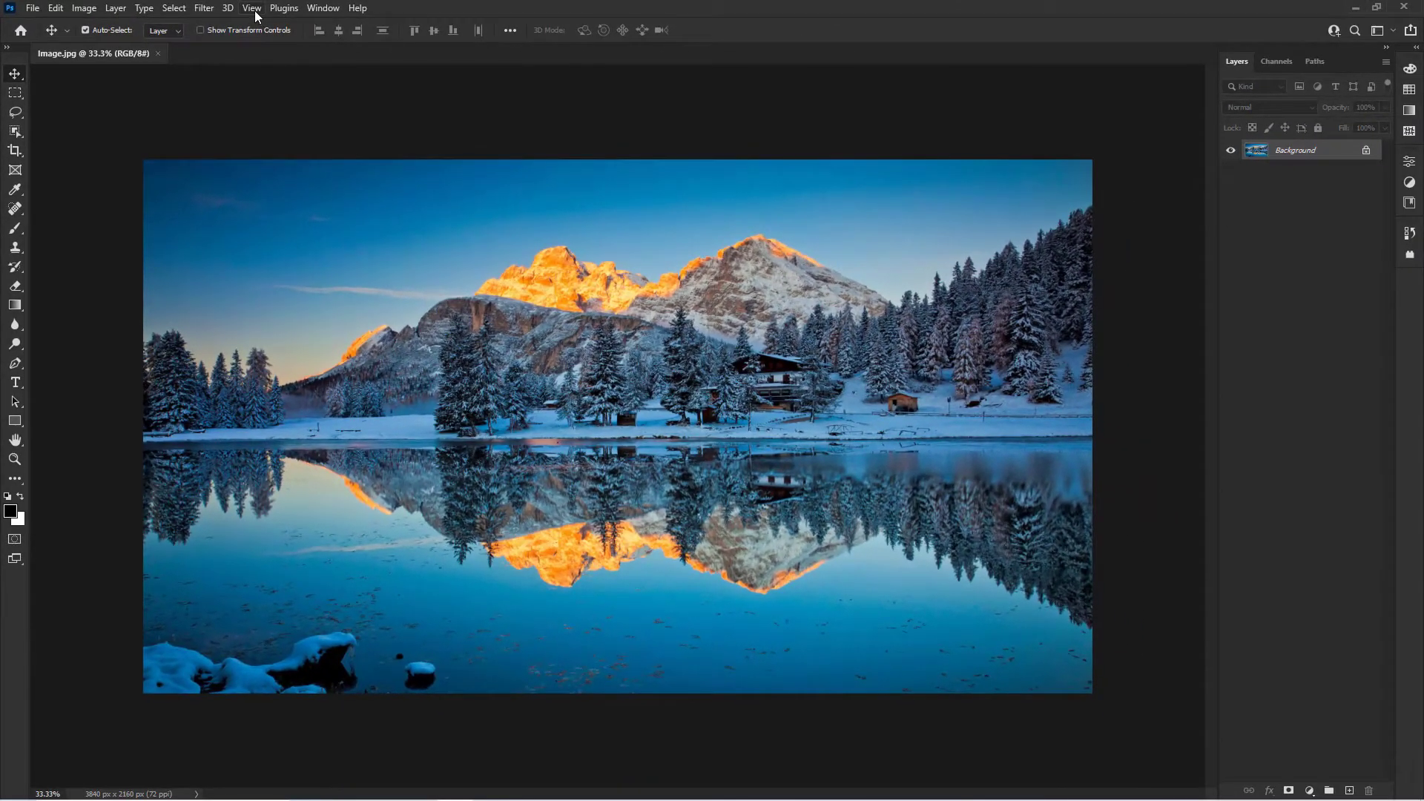
Fit the photo on screen, unlock the Background as Layer 0, and convert it to a smart object
click(255, 13)
click(279, 145)
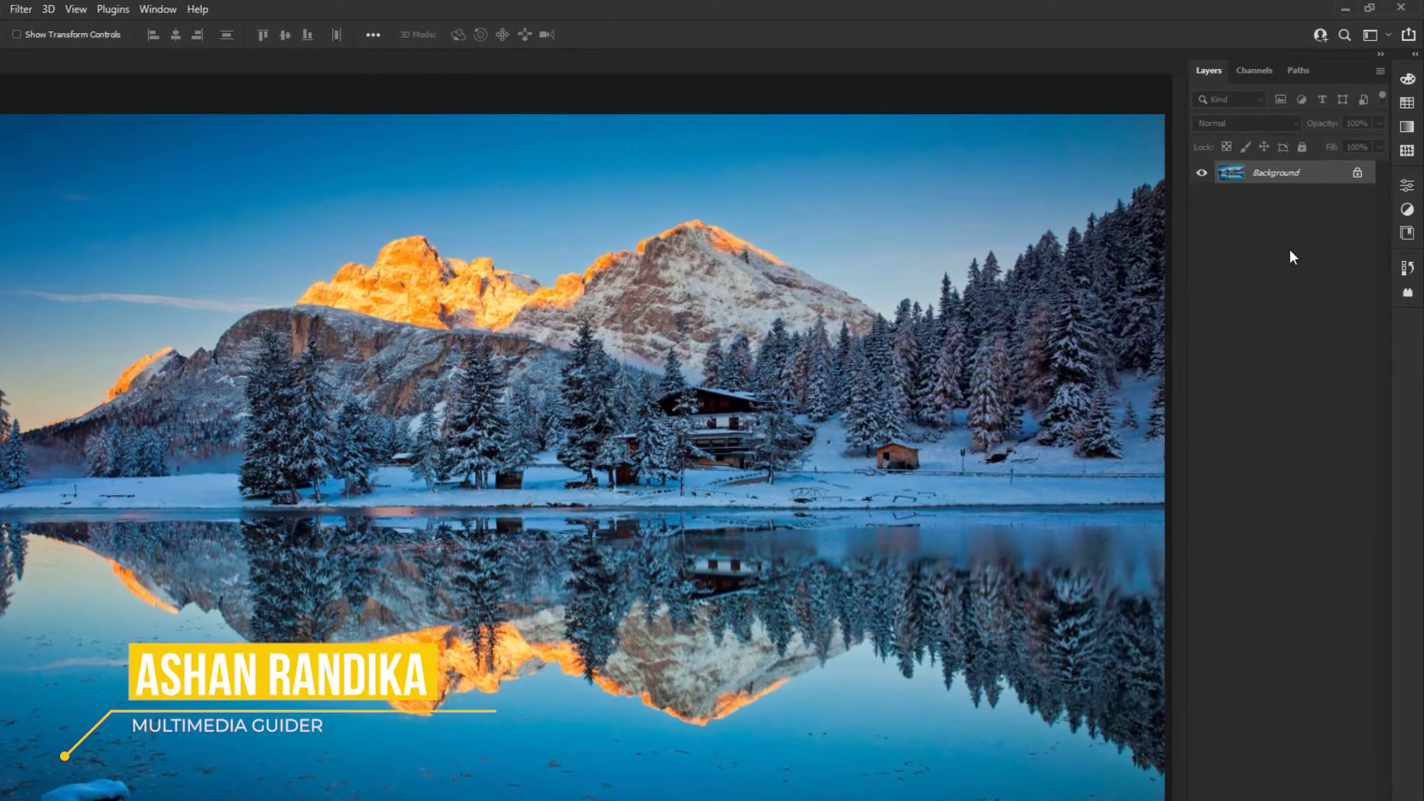
click(1358, 173)
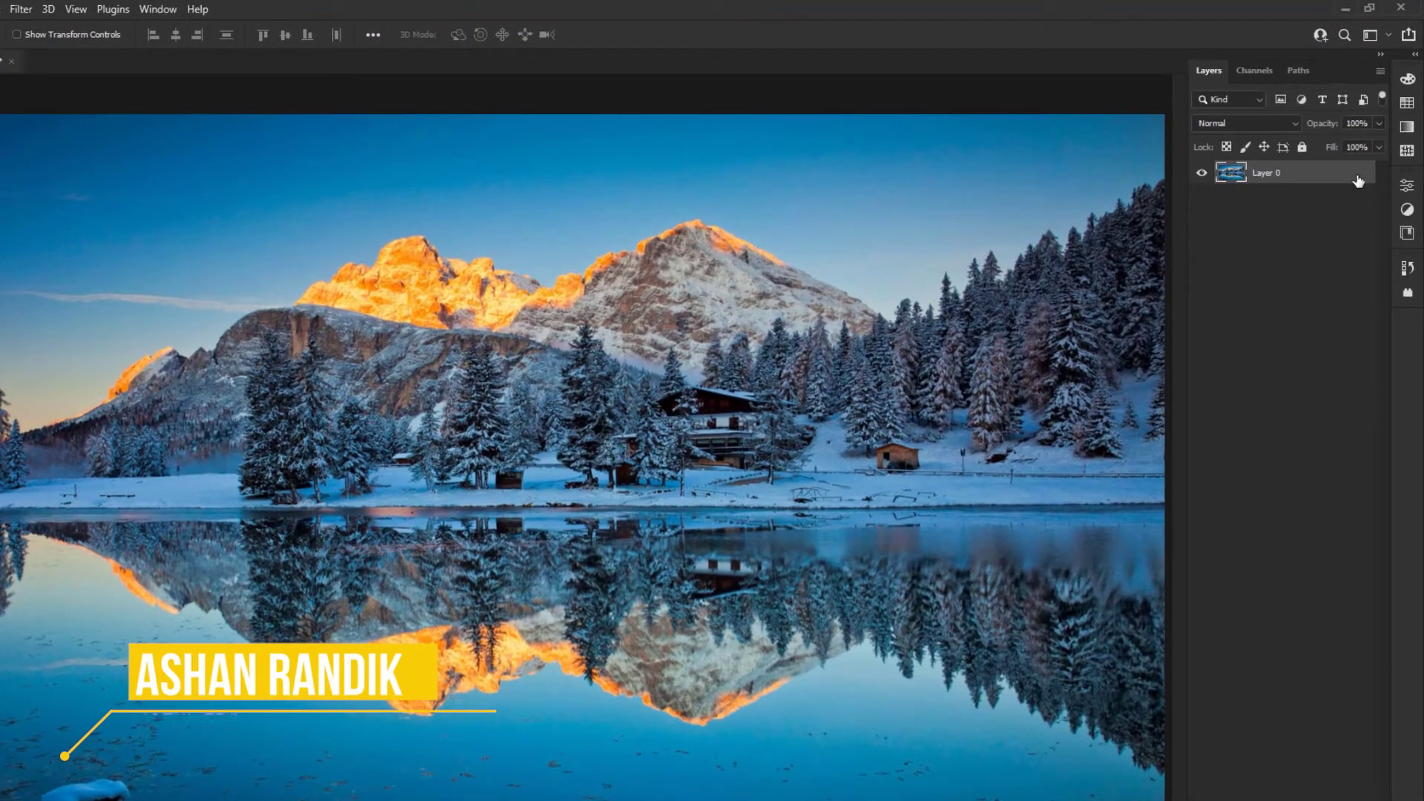
right_click(1305, 181)
click(1287, 398)
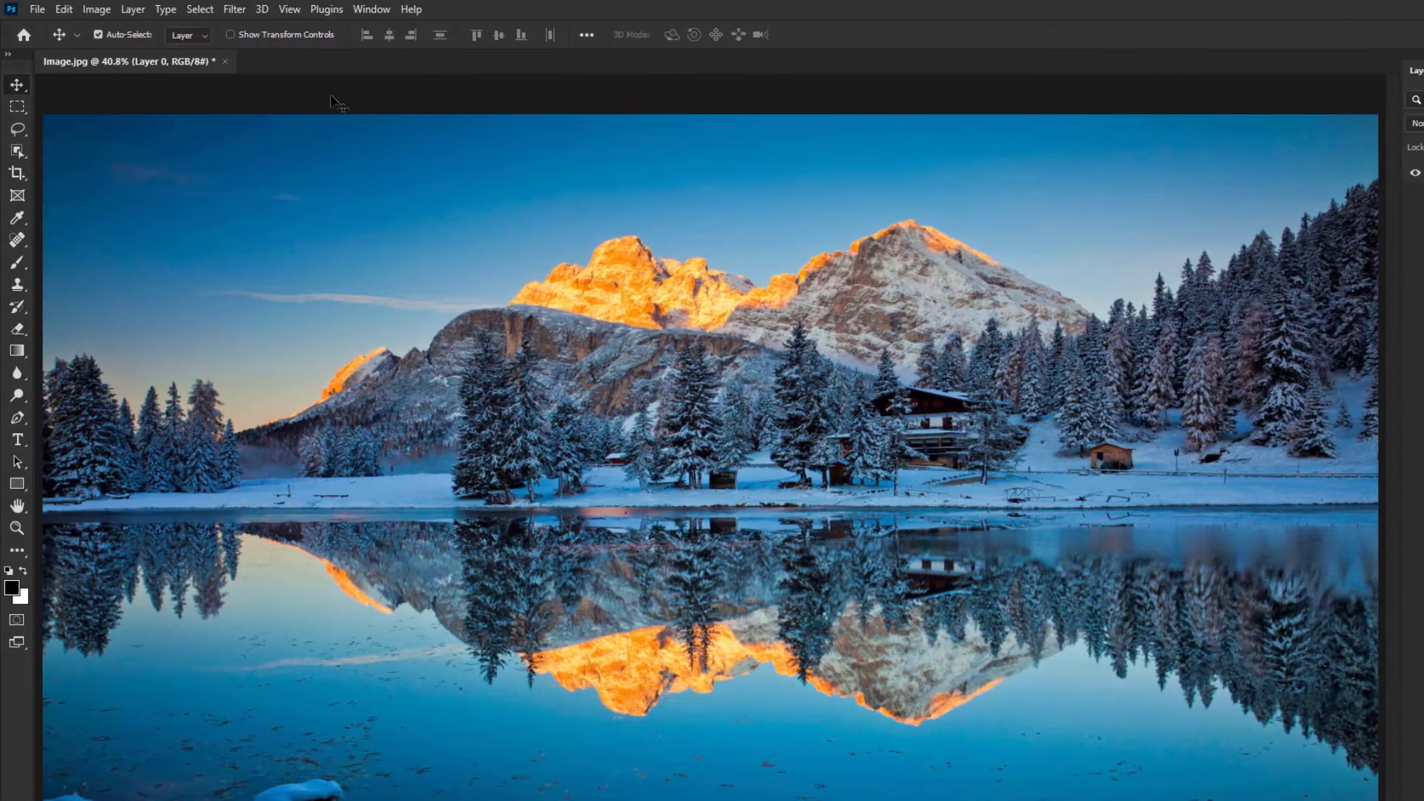
Apply the Pixelate > Mezzotint filter with Coarse Dots to Layer 0
click(242, 11)
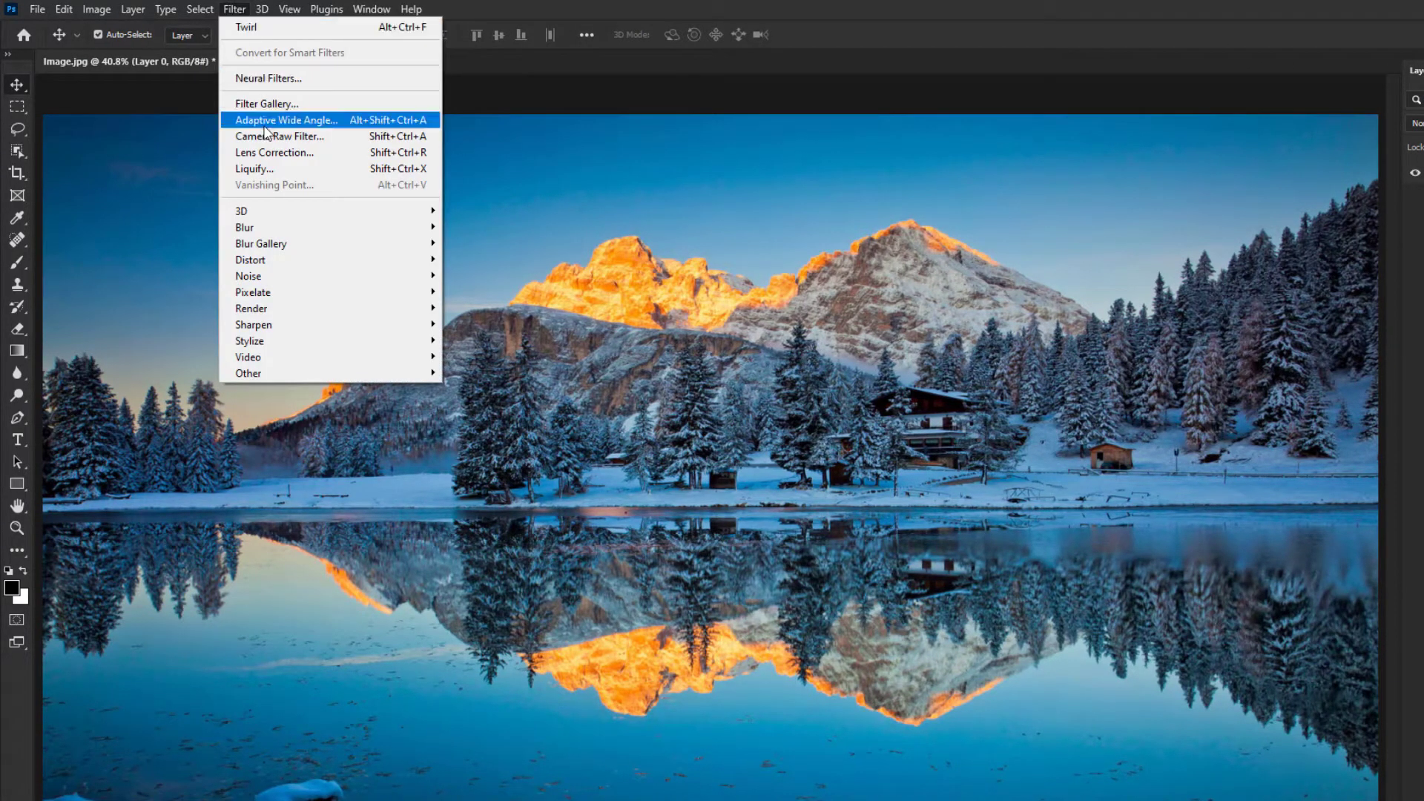
mouse_move(253, 291)
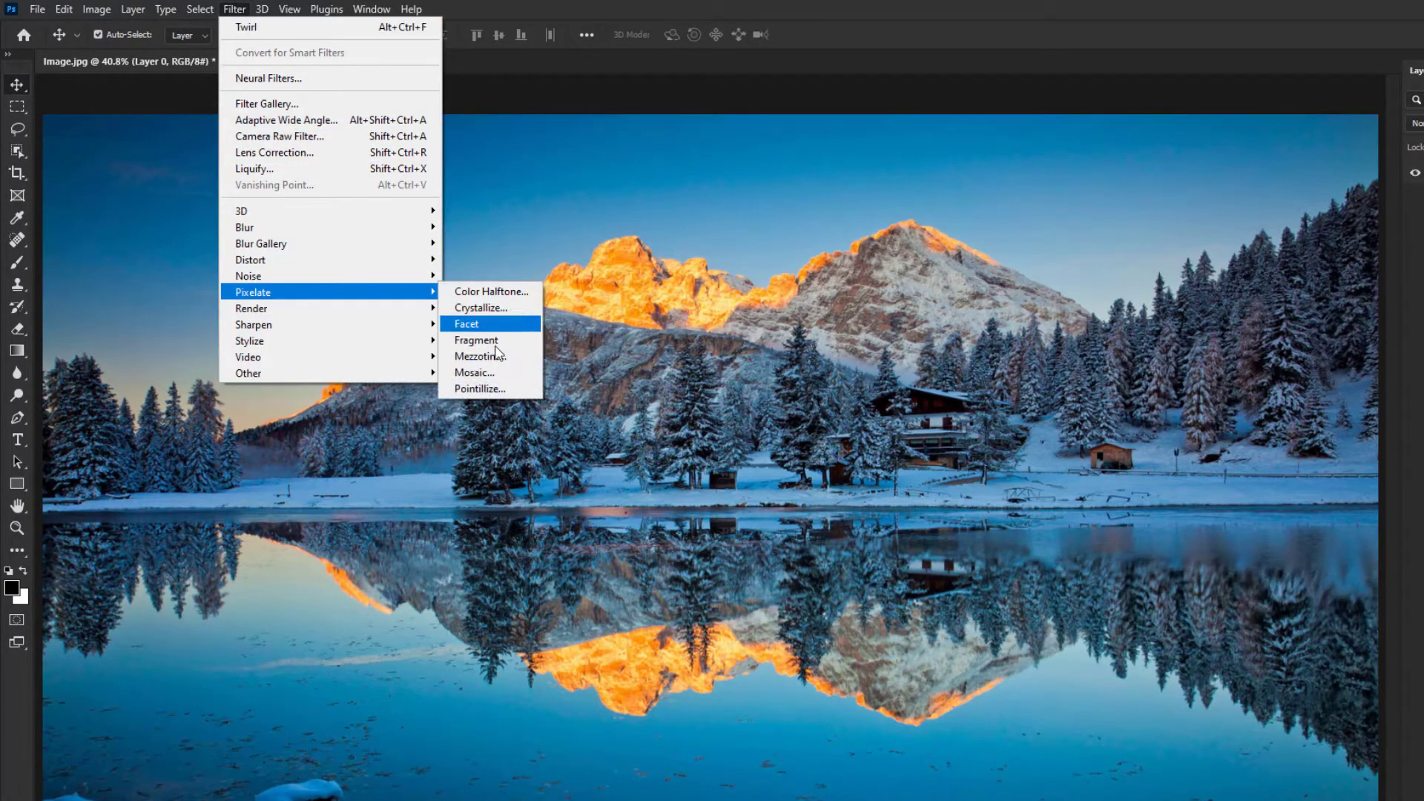
click(481, 356)
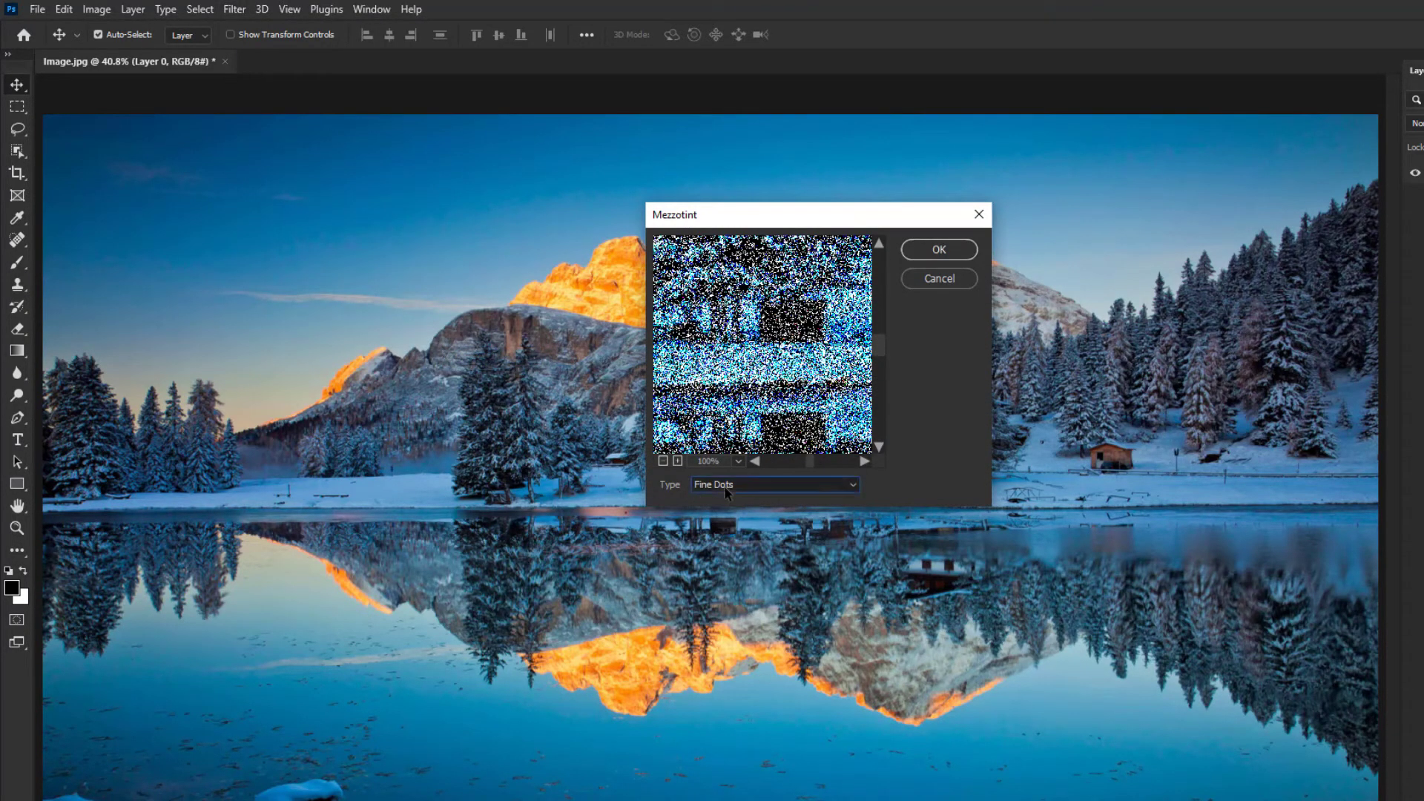
click(725, 486)
click(734, 544)
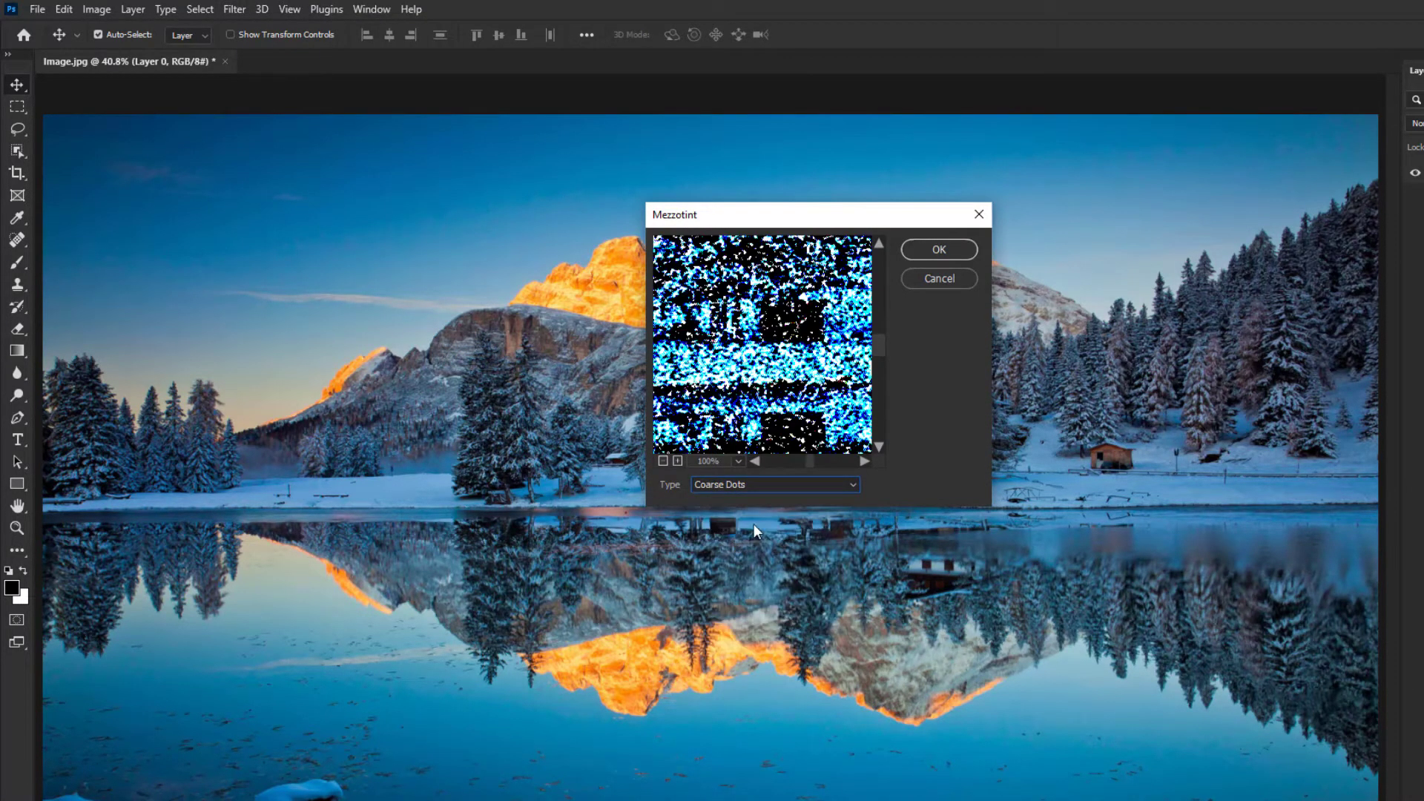
click(936, 251)
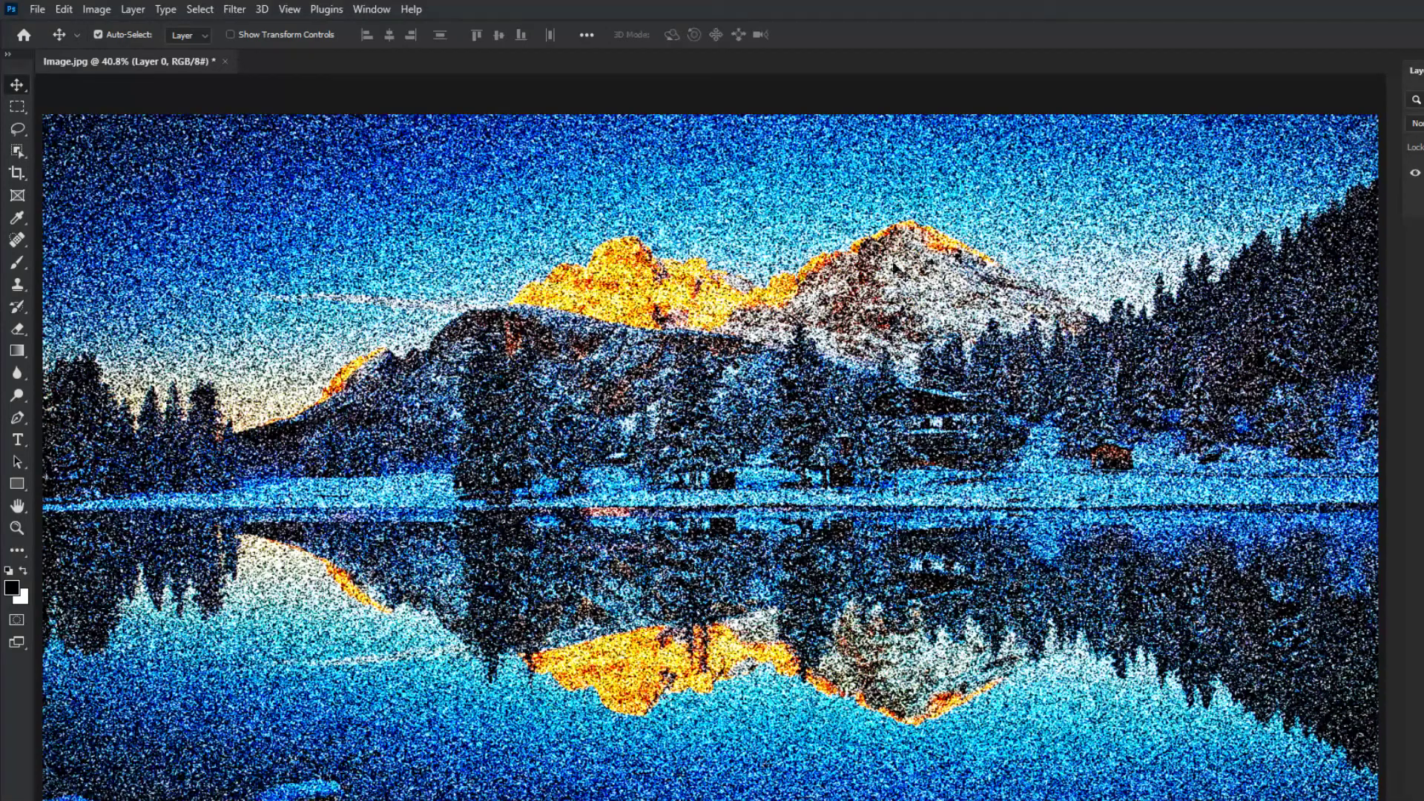
click(235, 9)
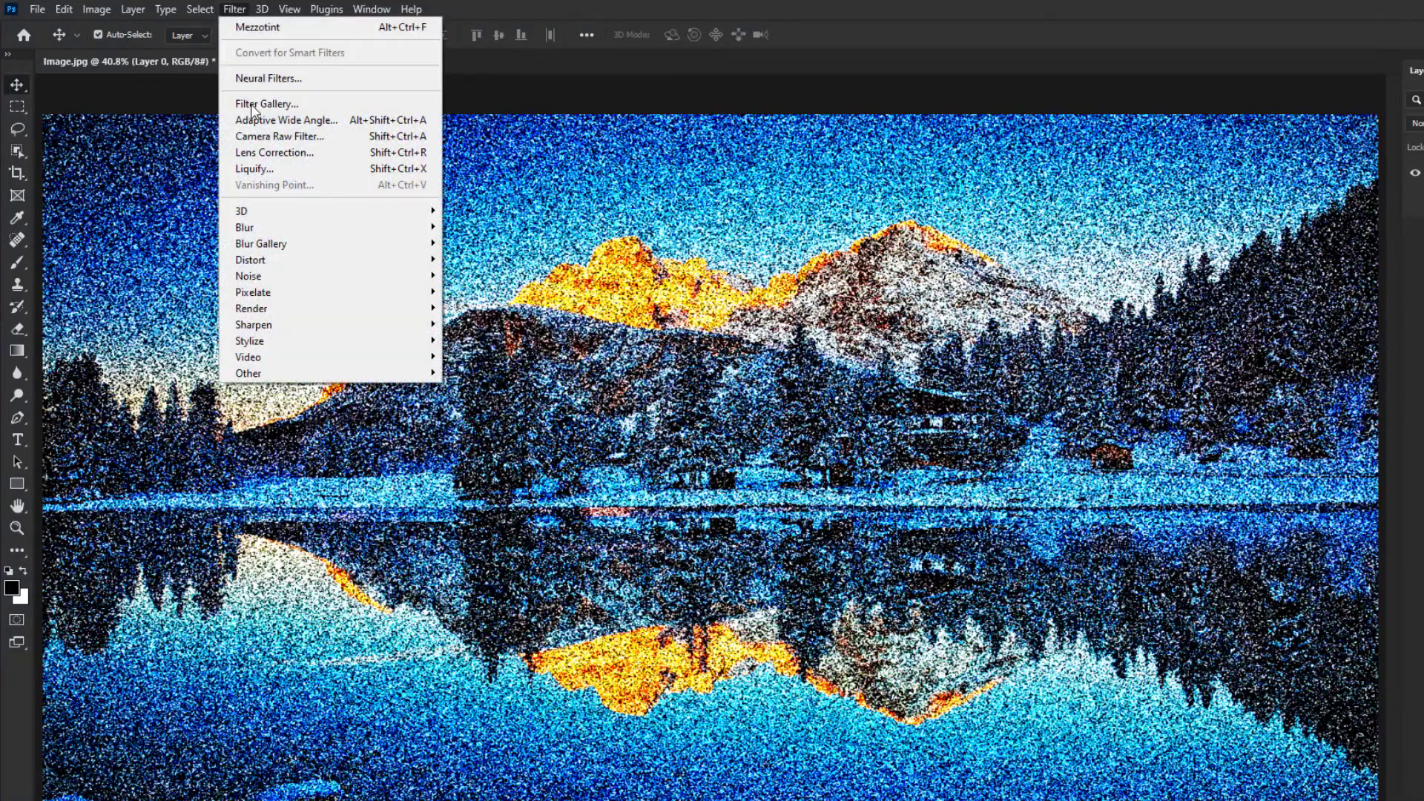
mouse_move(244, 227)
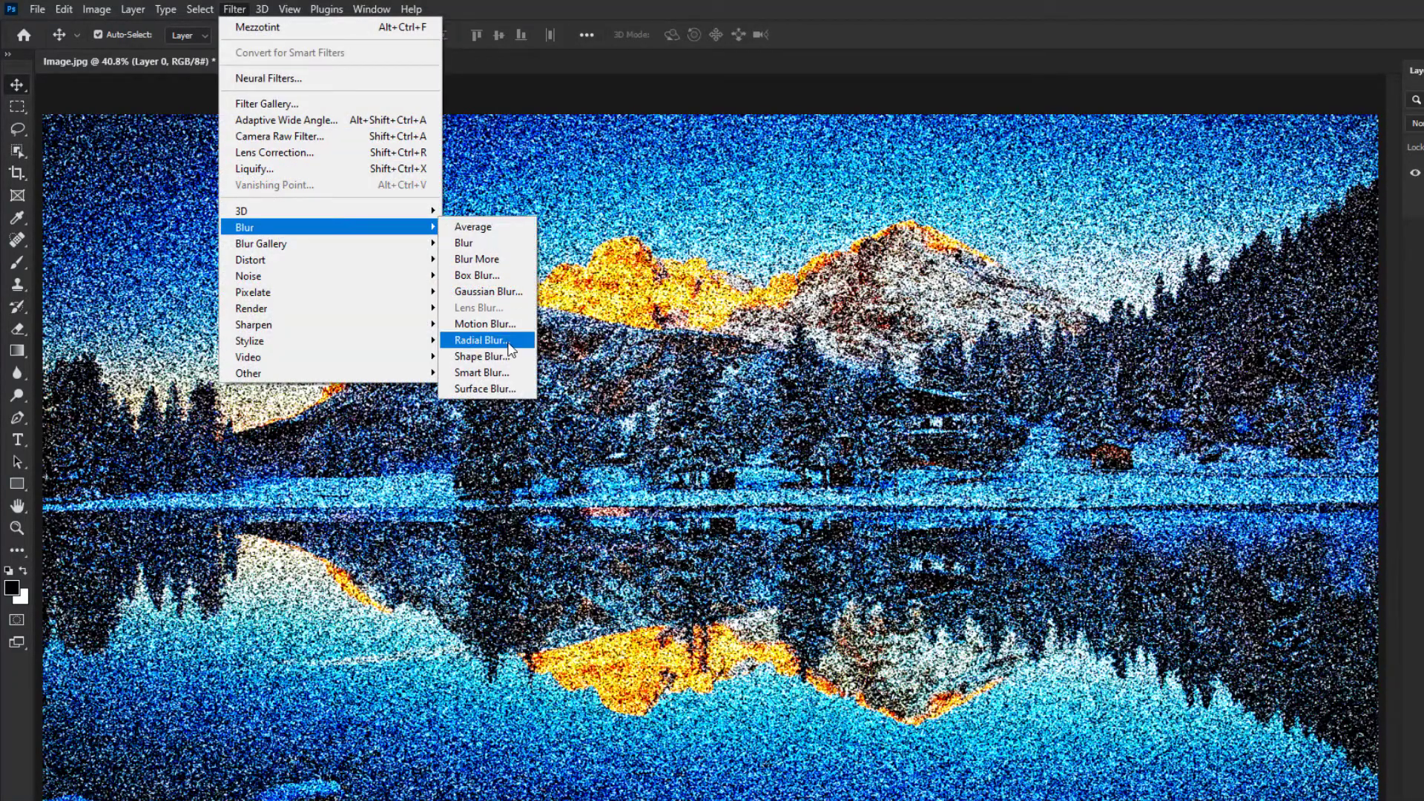
Apply a Radial Blur with Amount 100, Zoom method and Best quality
click(511, 349)
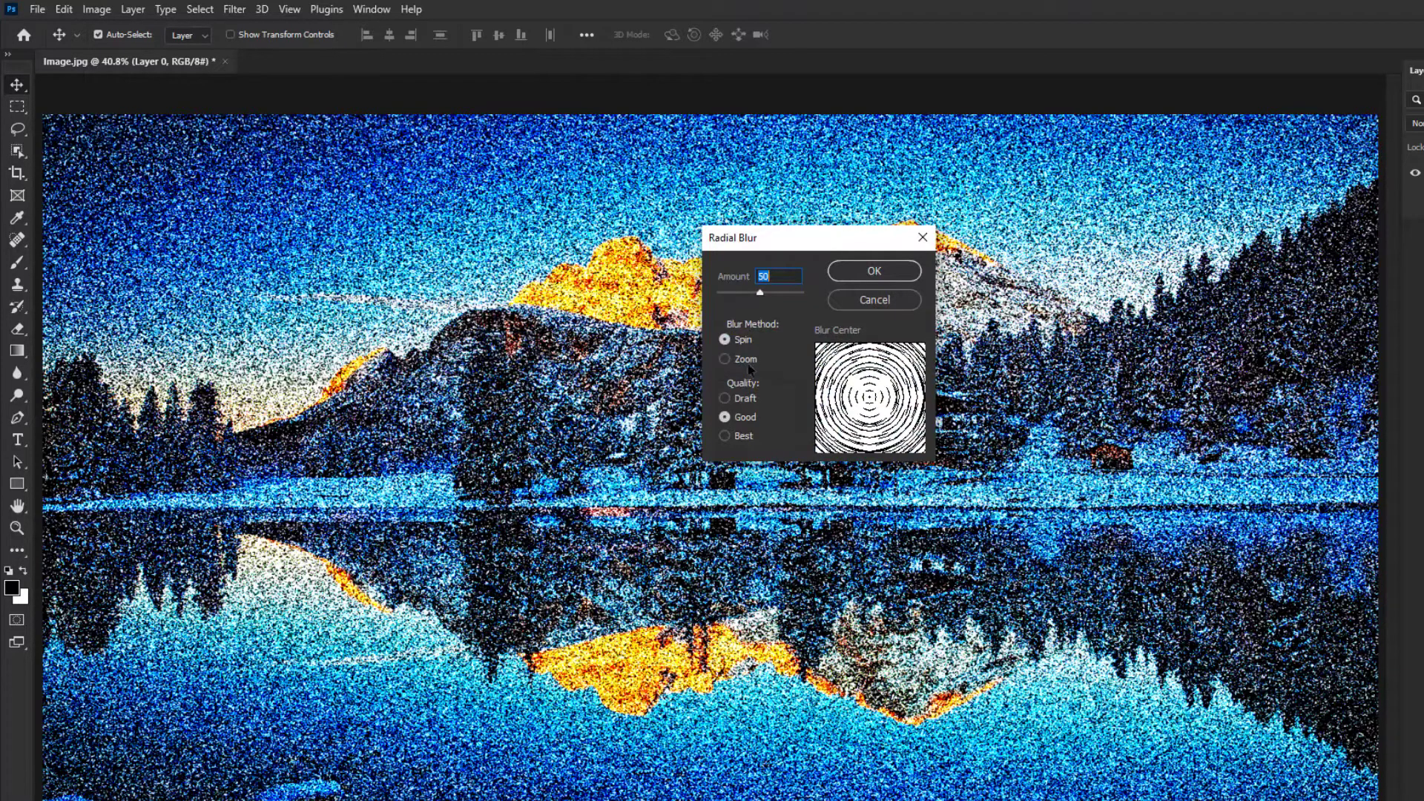
click(748, 363)
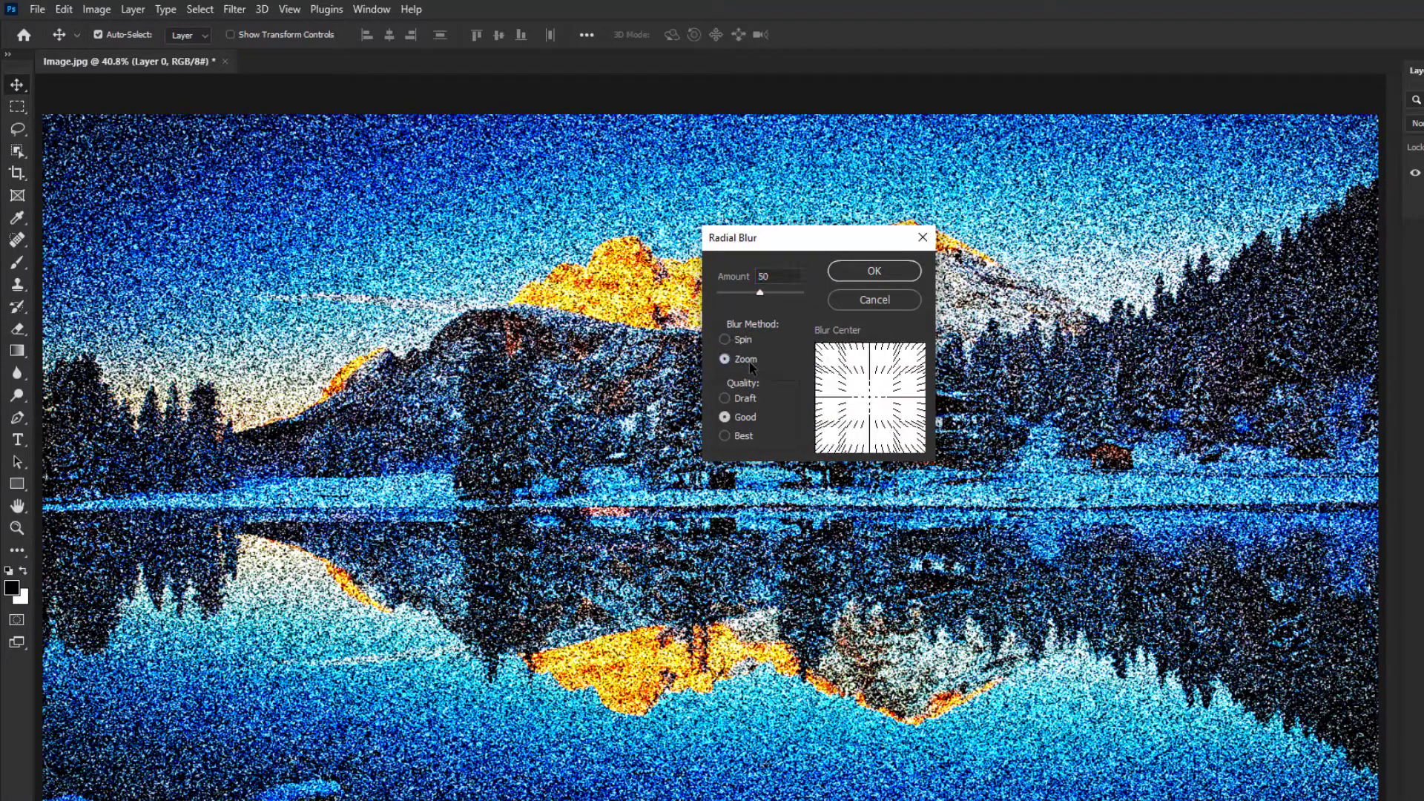
click(744, 437)
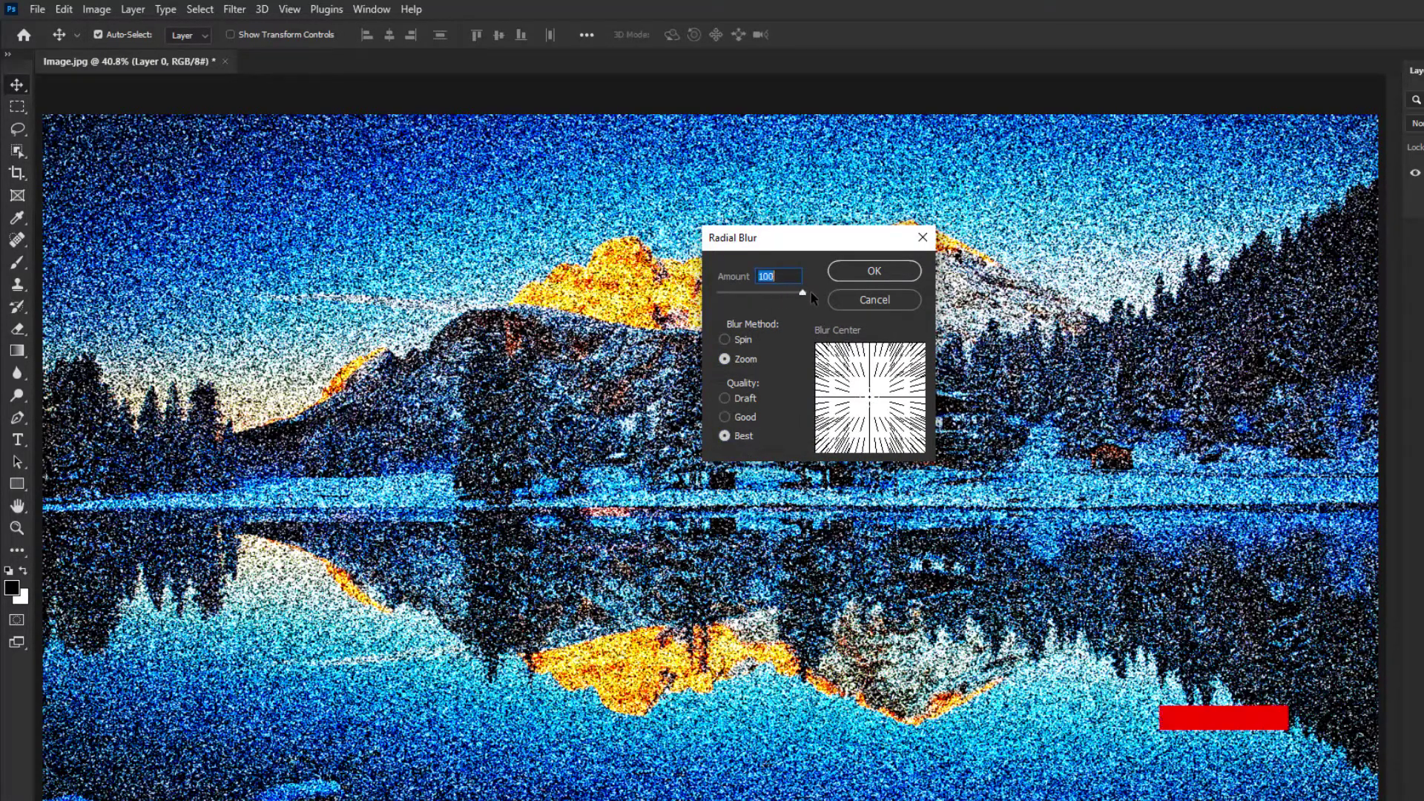
click(873, 272)
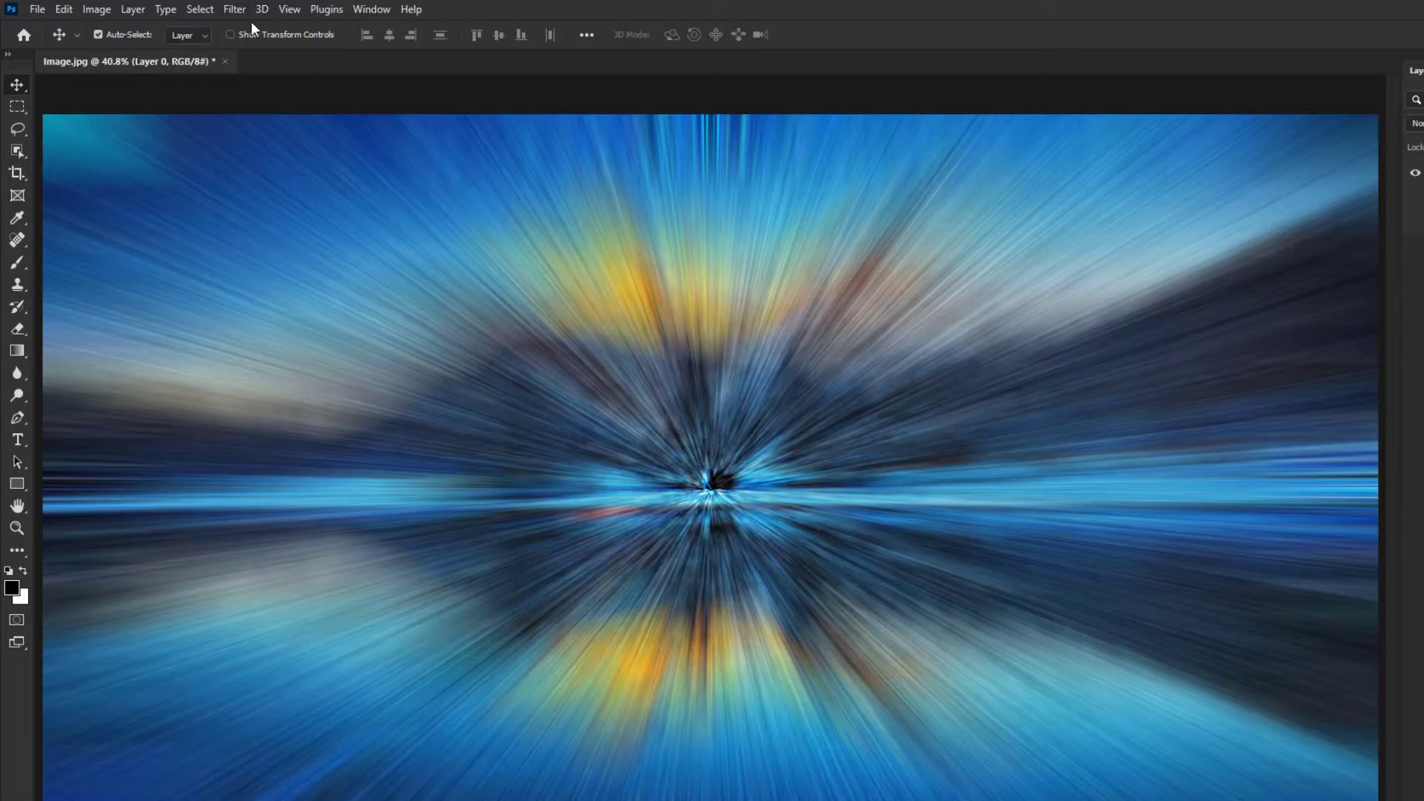
Repeat the Amount 100 Zoom radial blur two more times
click(236, 9)
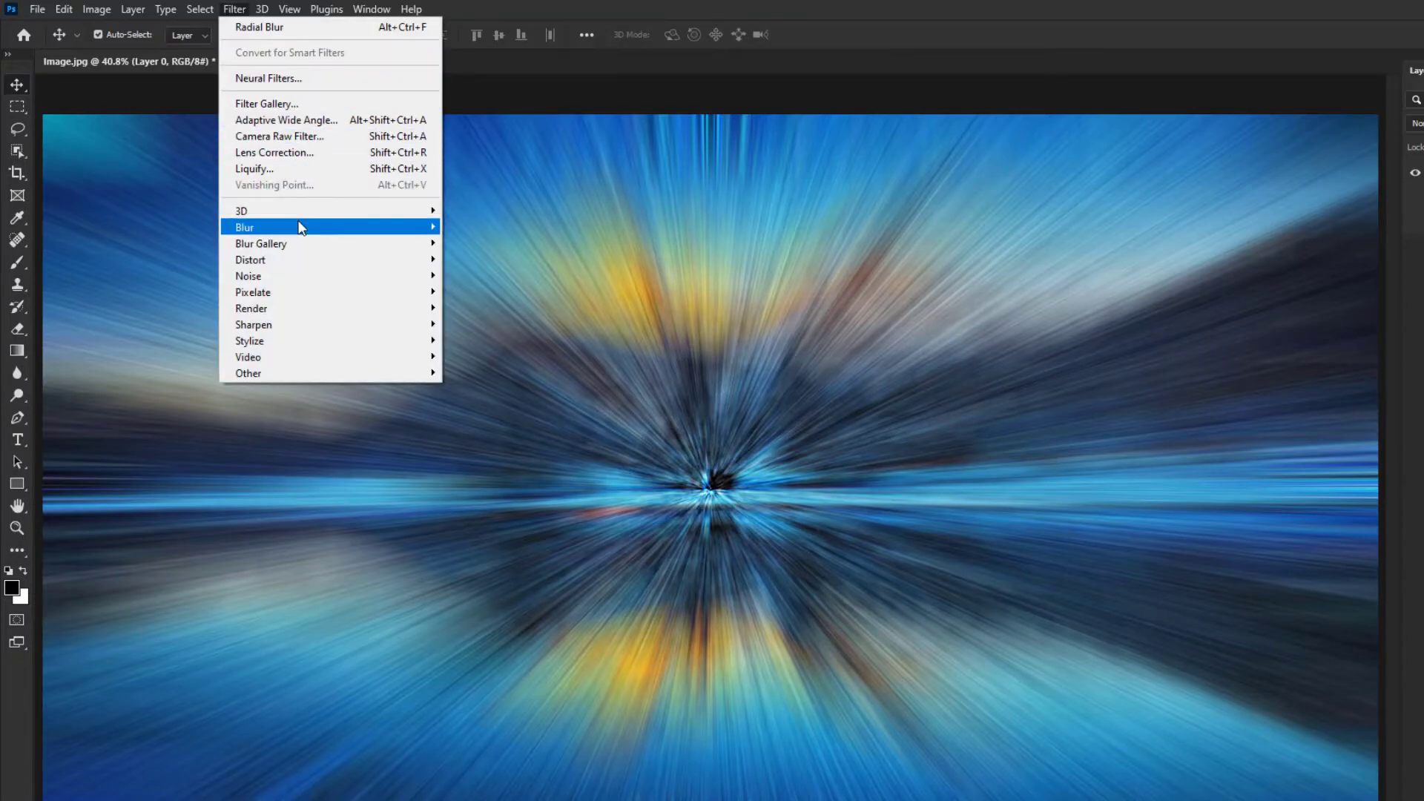
mouse_move(244, 227)
click(499, 341)
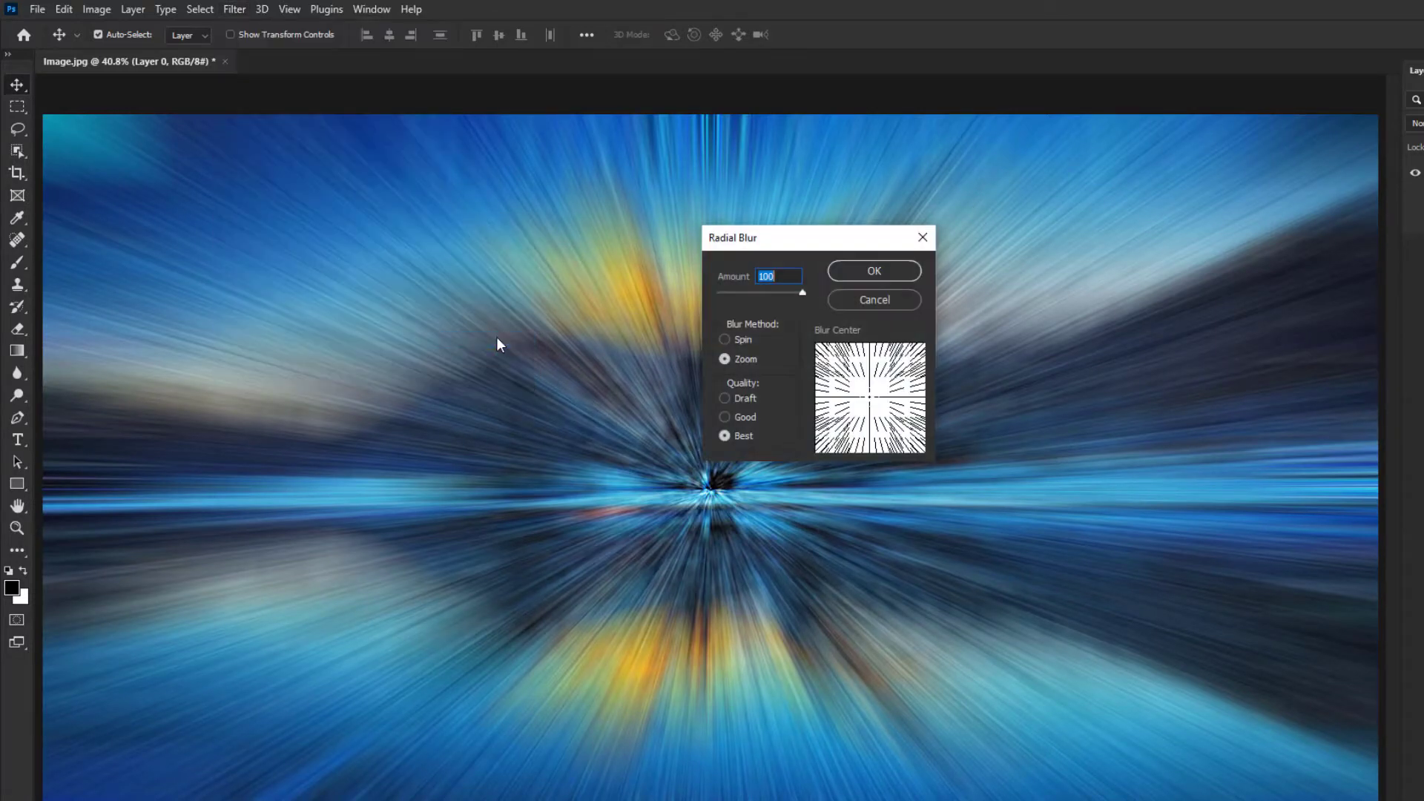
click(753, 364)
double_click(771, 276)
click(873, 271)
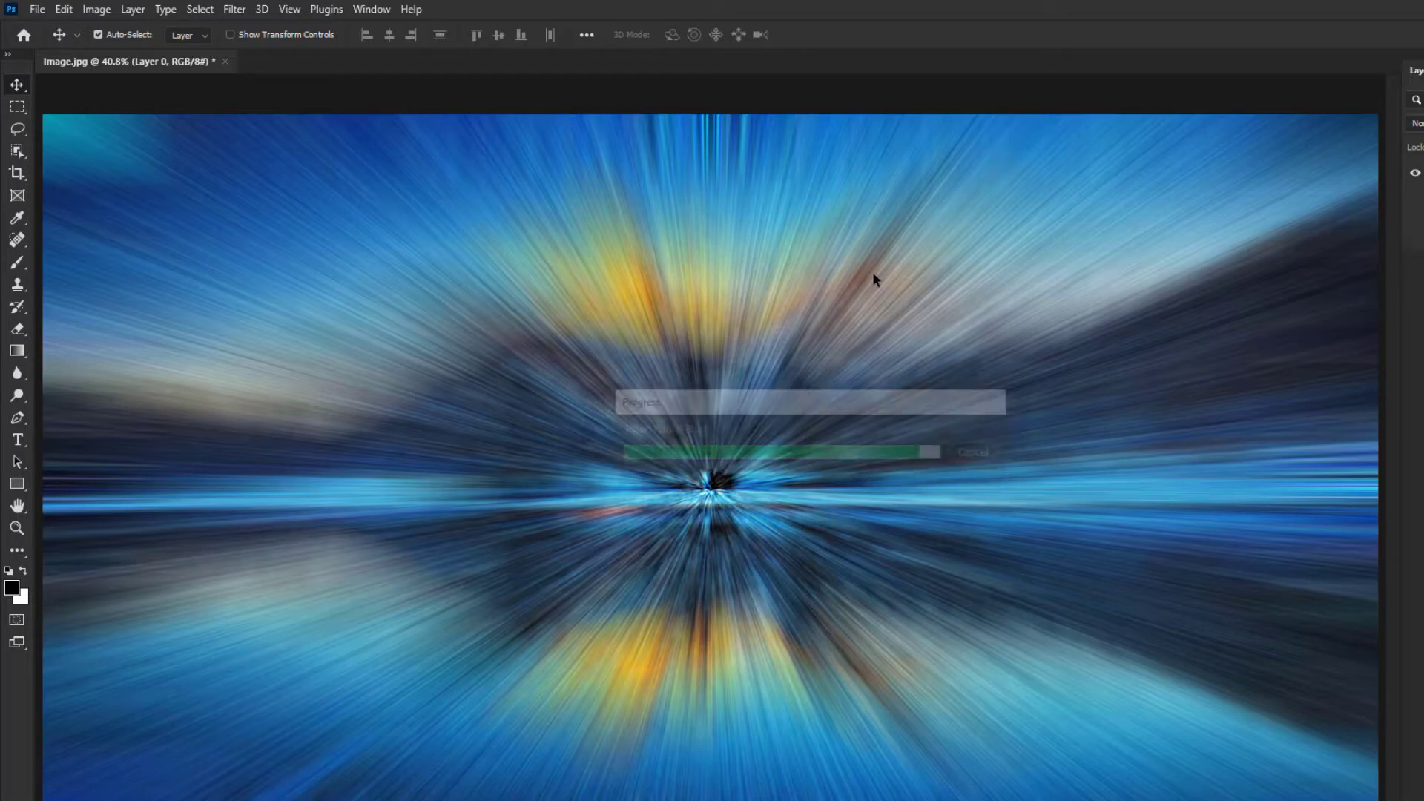
click(235, 10)
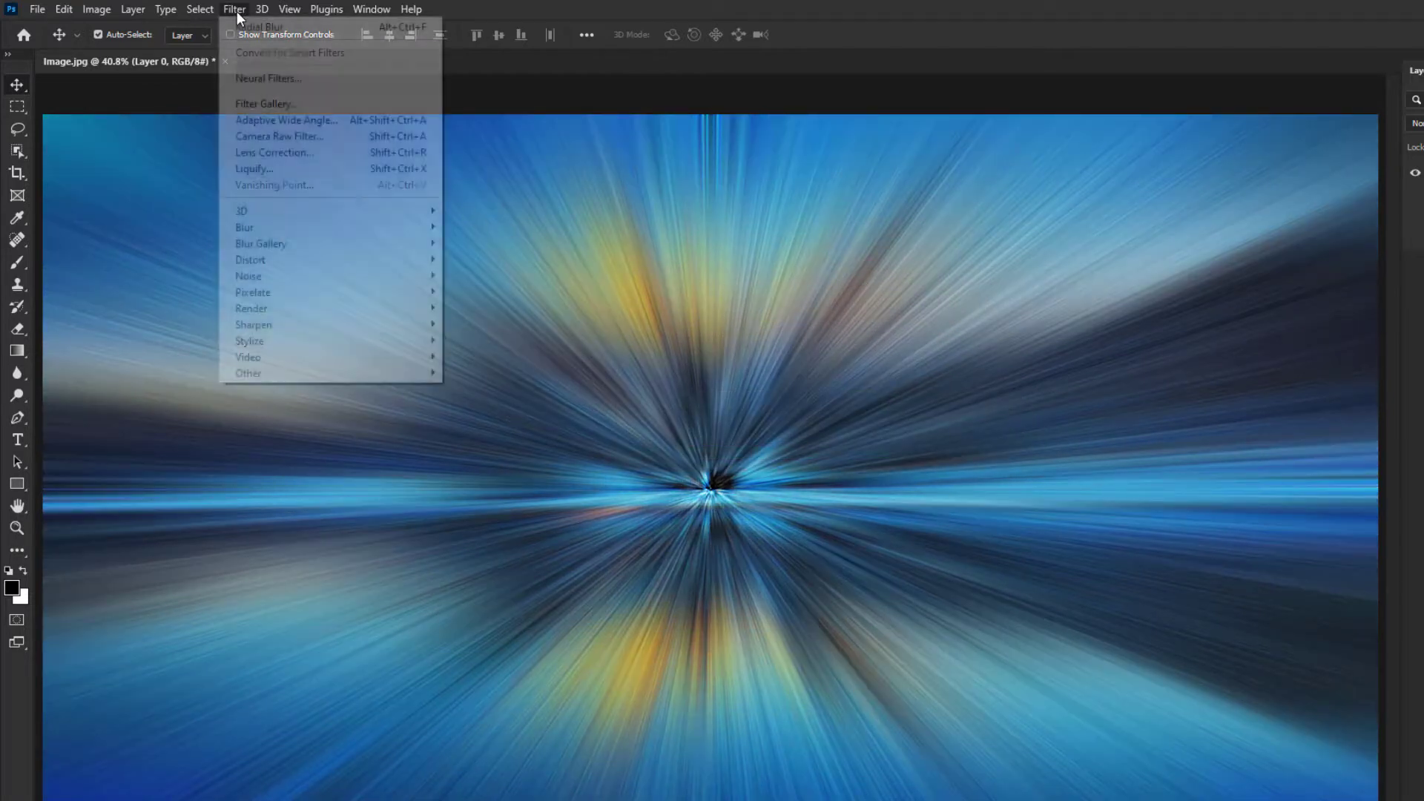
mouse_move(245, 227)
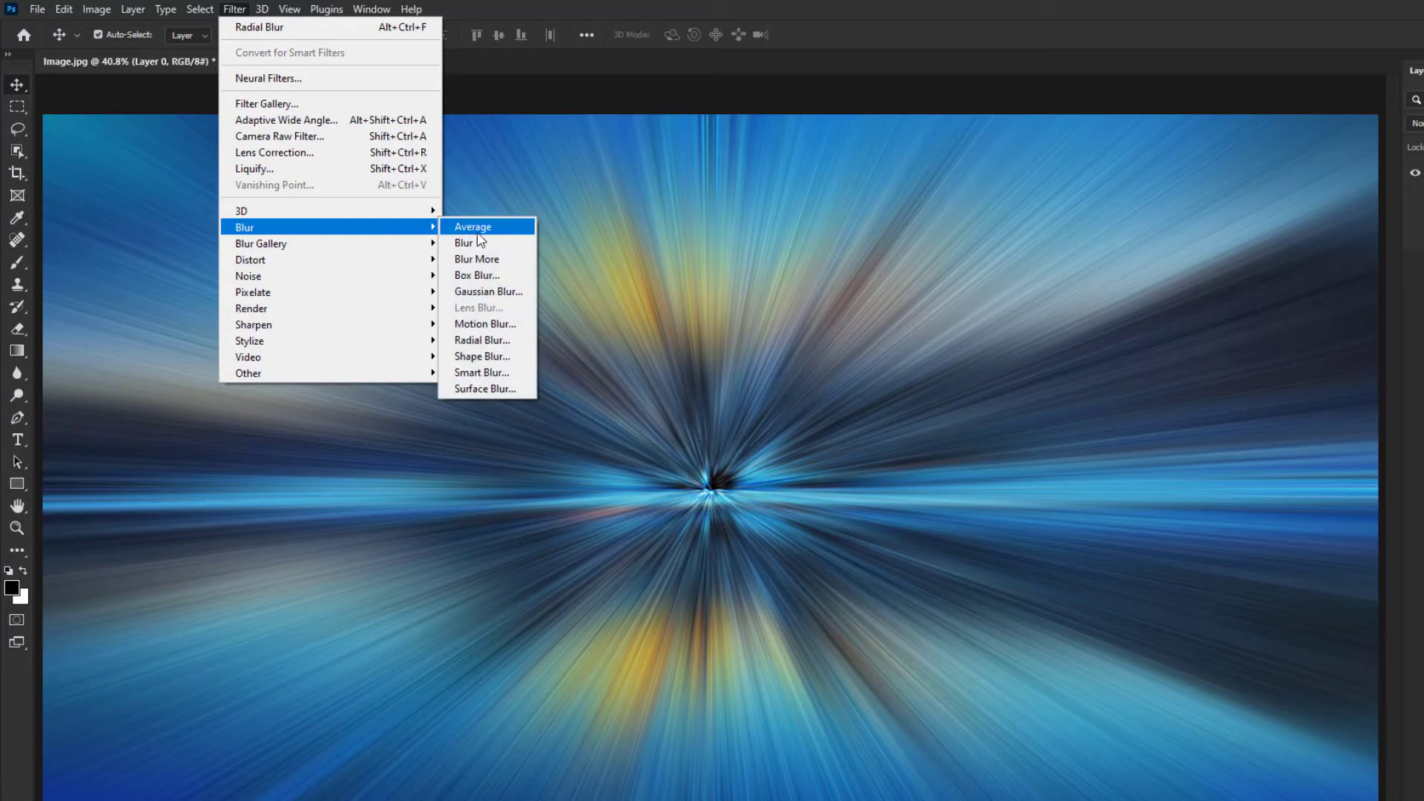
click(491, 341)
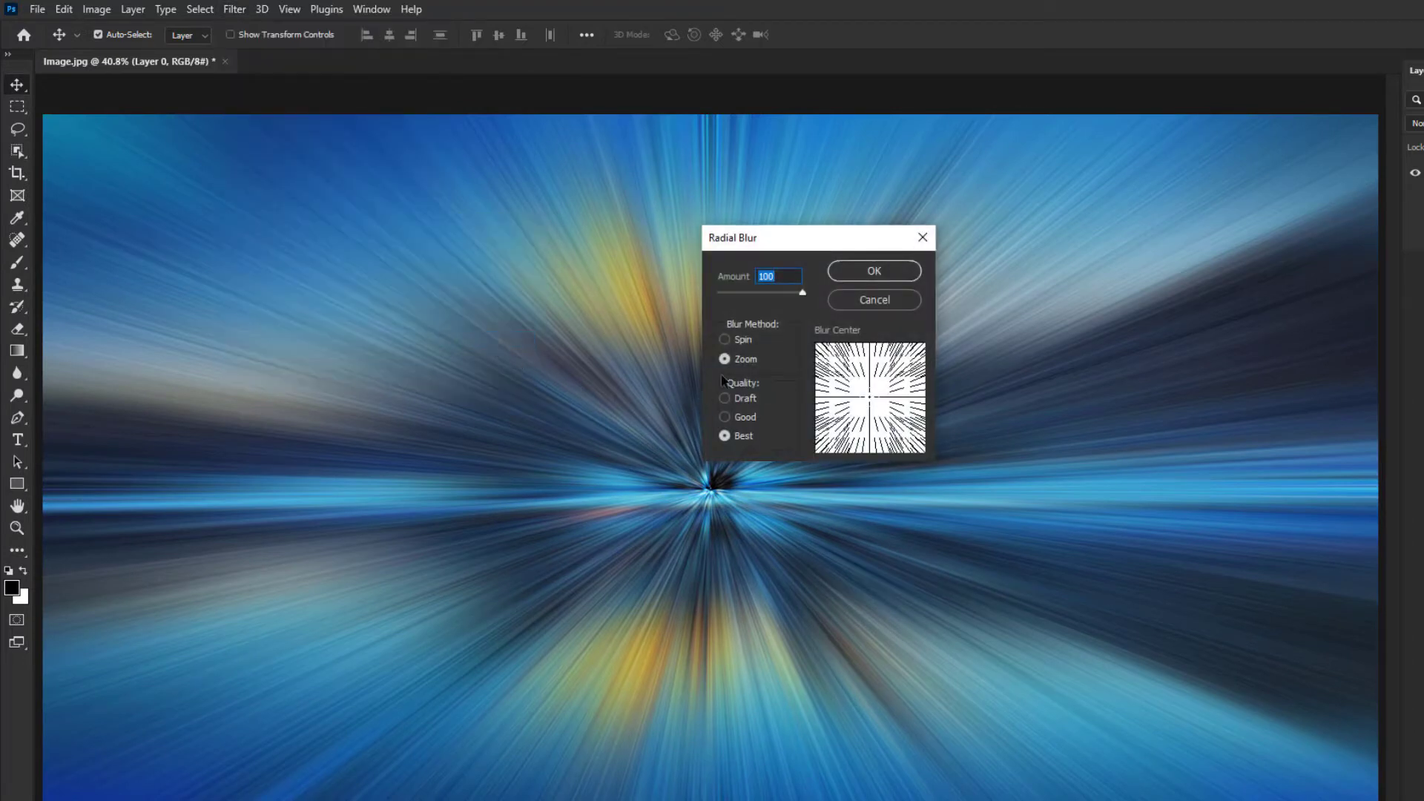
click(745, 361)
drag(782, 277, 745, 290)
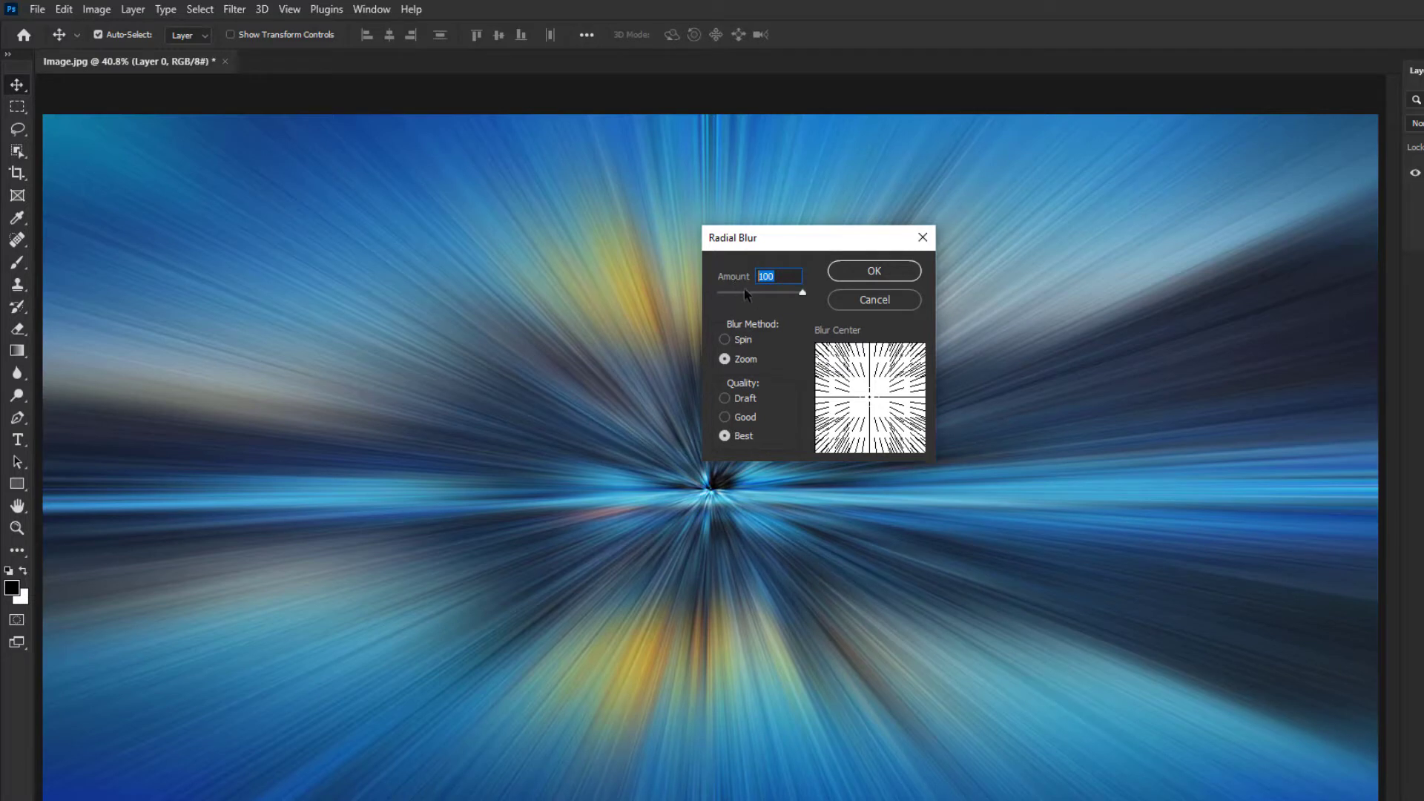
click(873, 272)
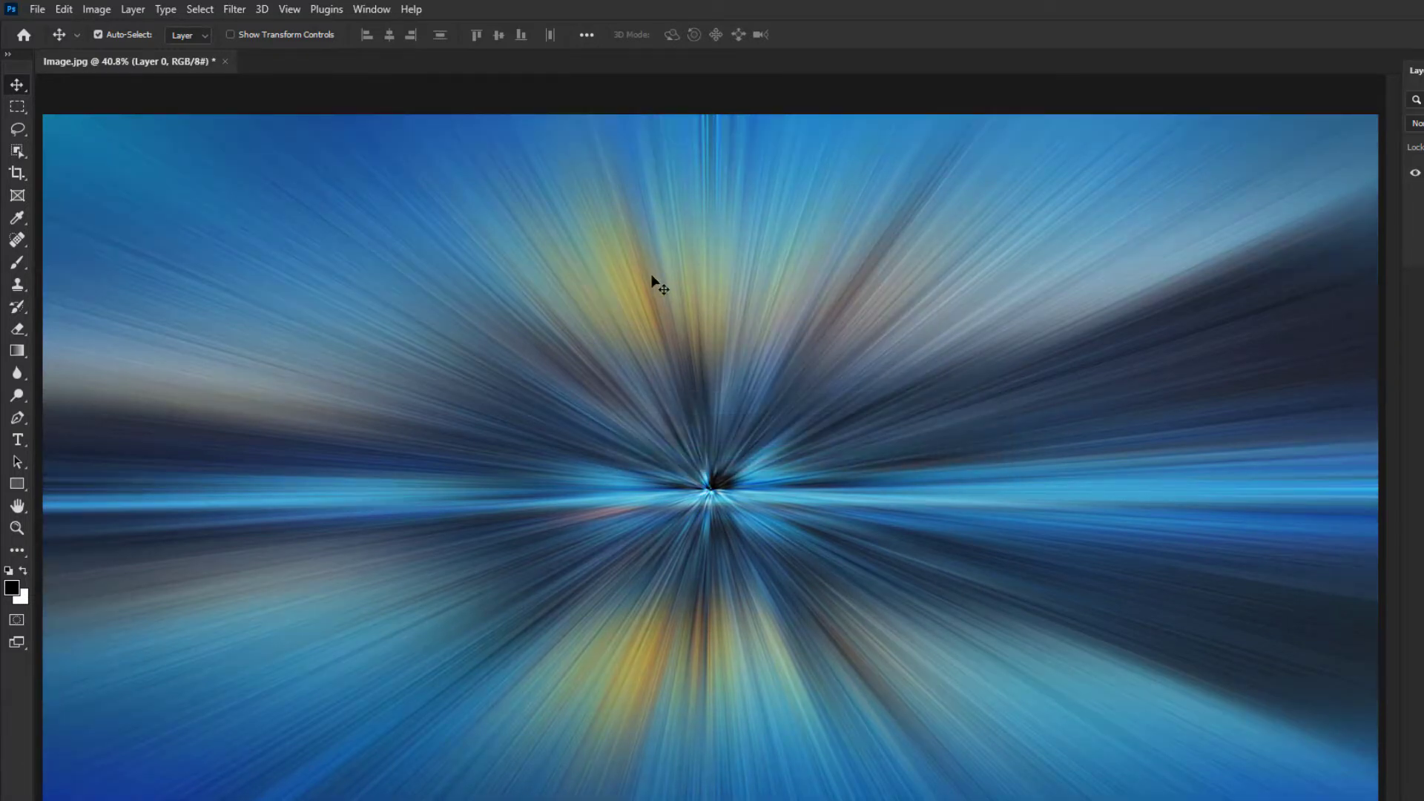
Apply a Distort > Twirl filter with a 100° angle
click(239, 12)
mouse_move(251, 260)
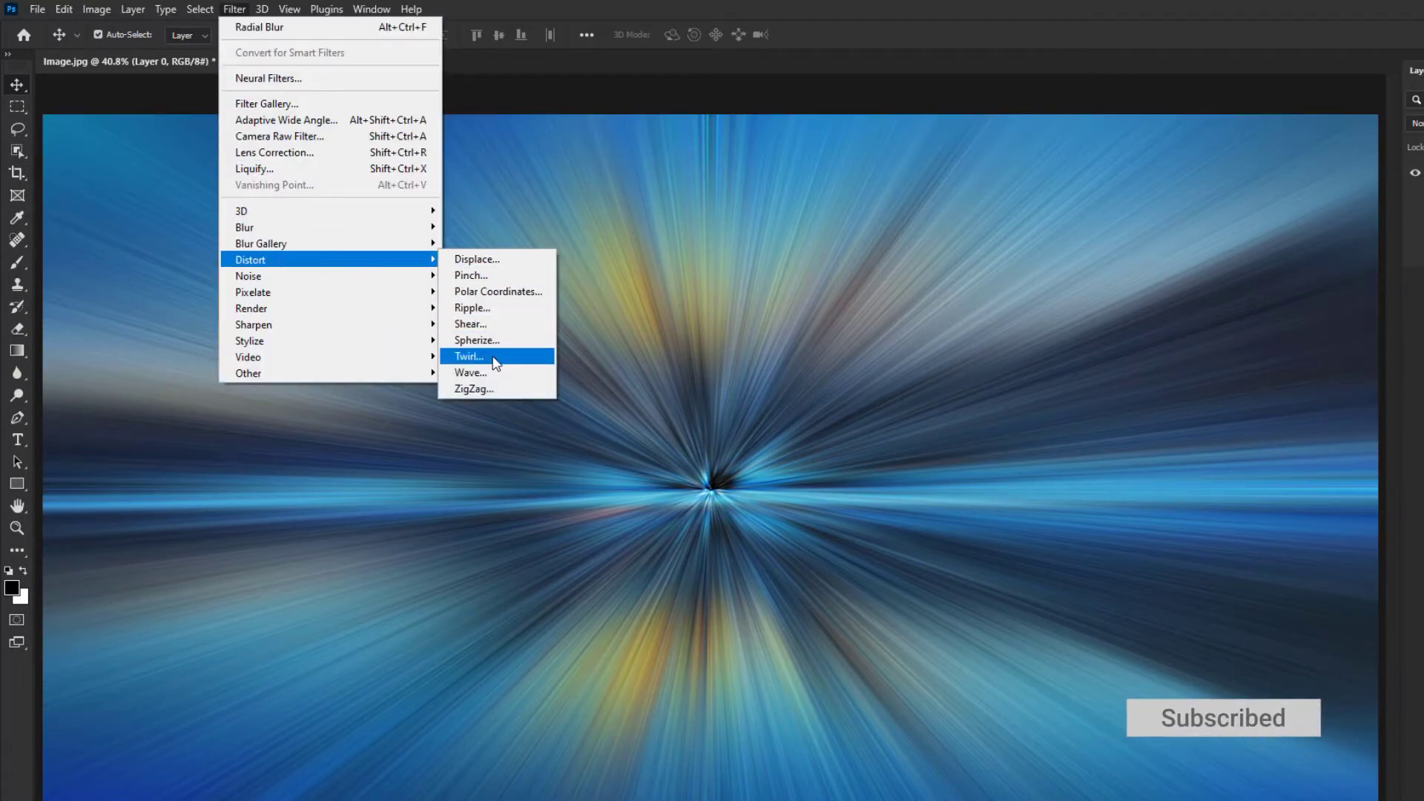
click(492, 356)
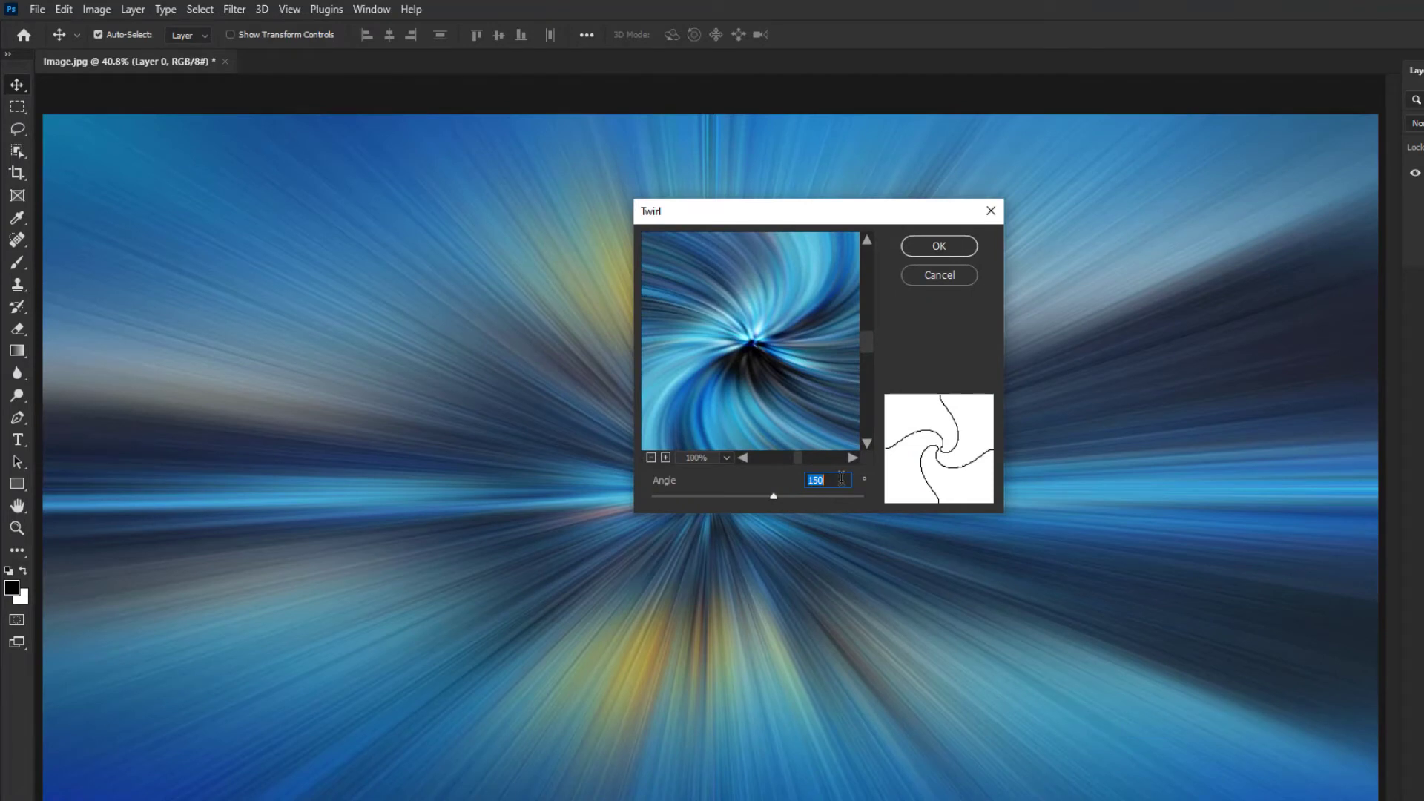
text(100)
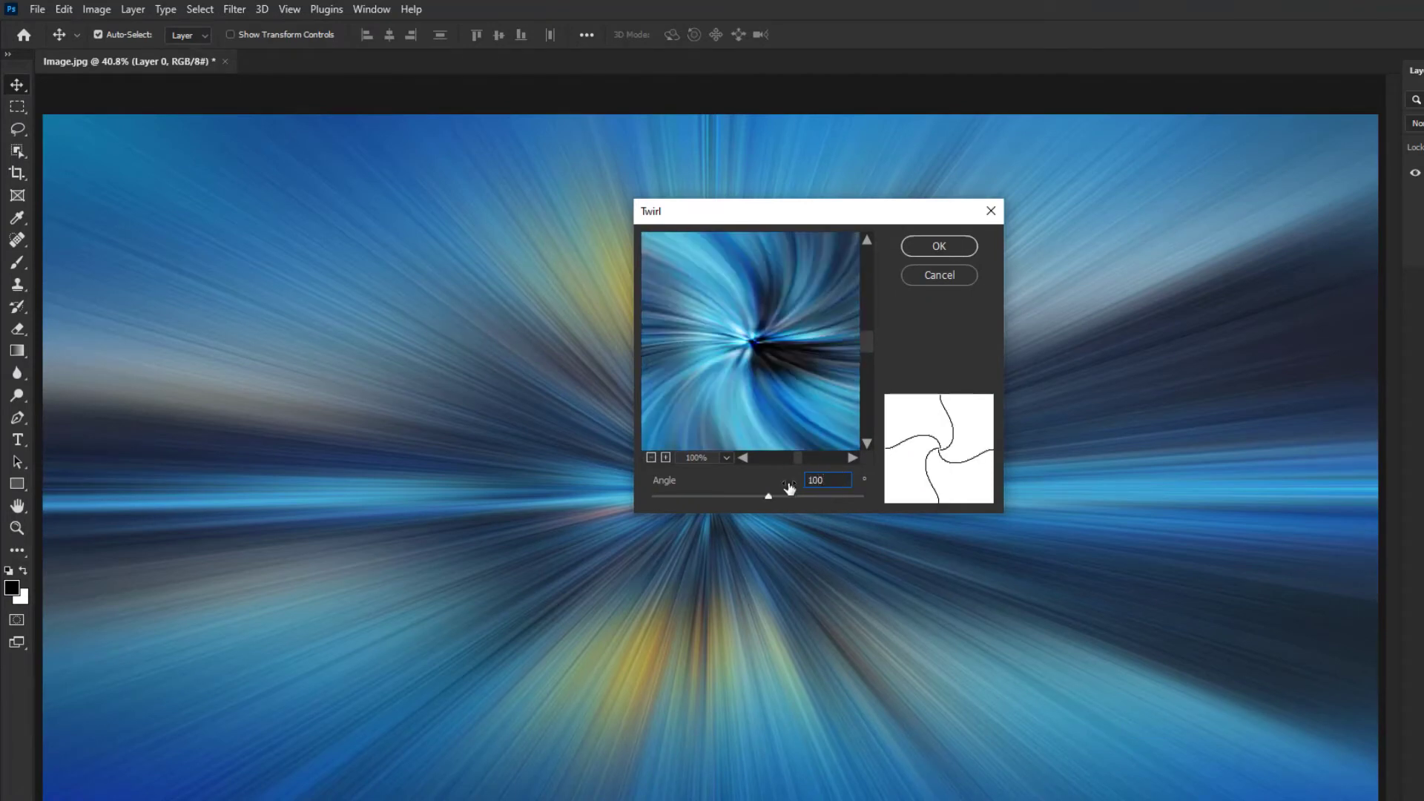
click(949, 256)
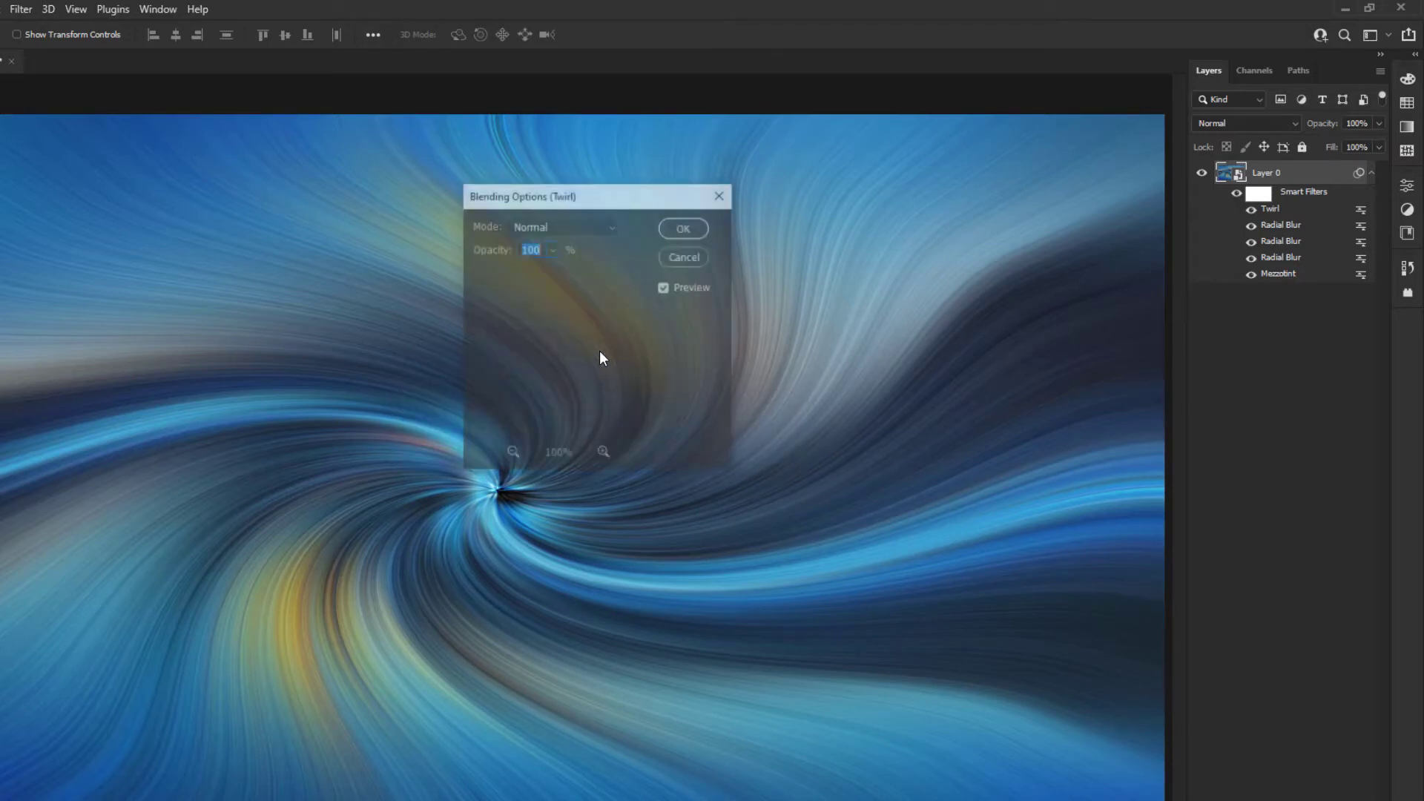
Set the Twirl smart filter's blending mode to Lighten
click(563, 218)
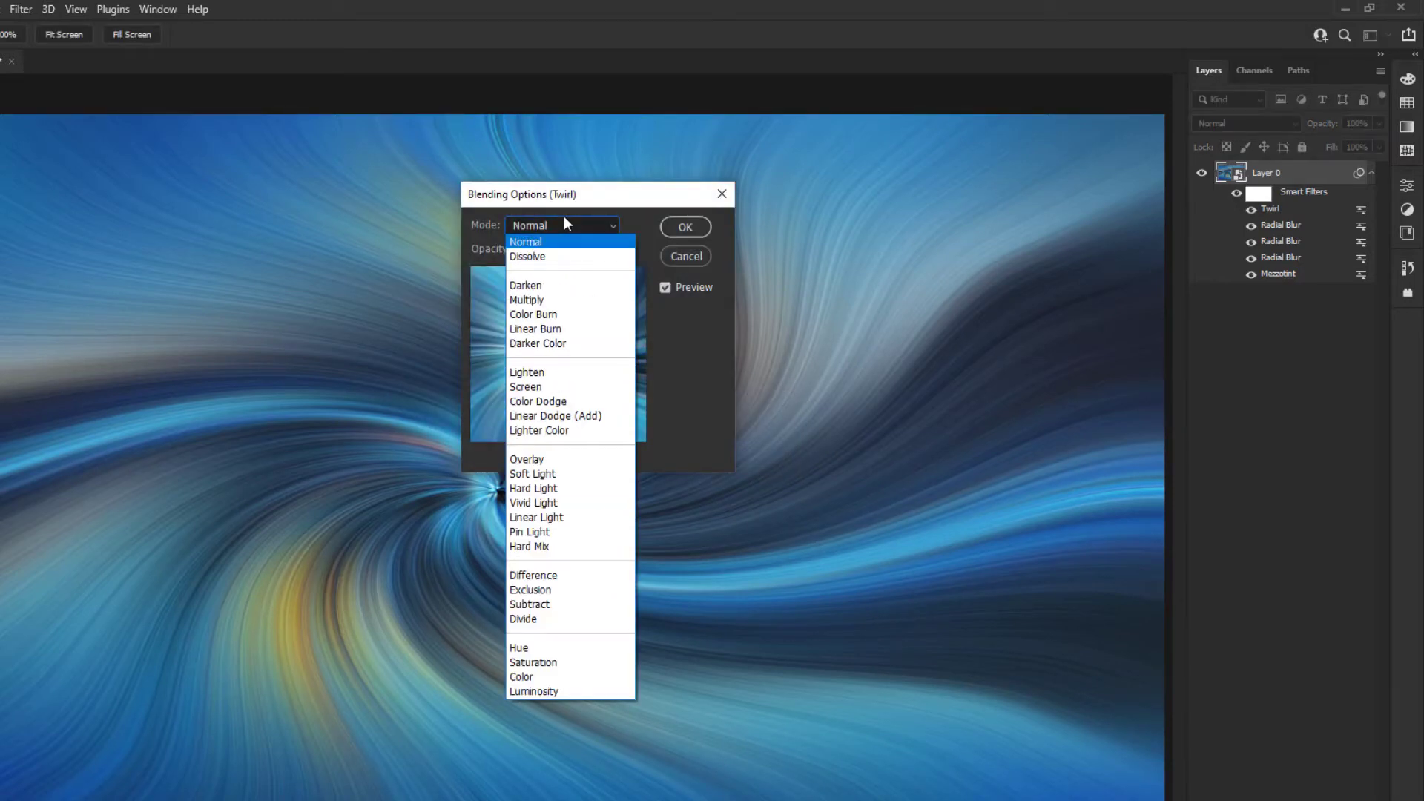
click(560, 371)
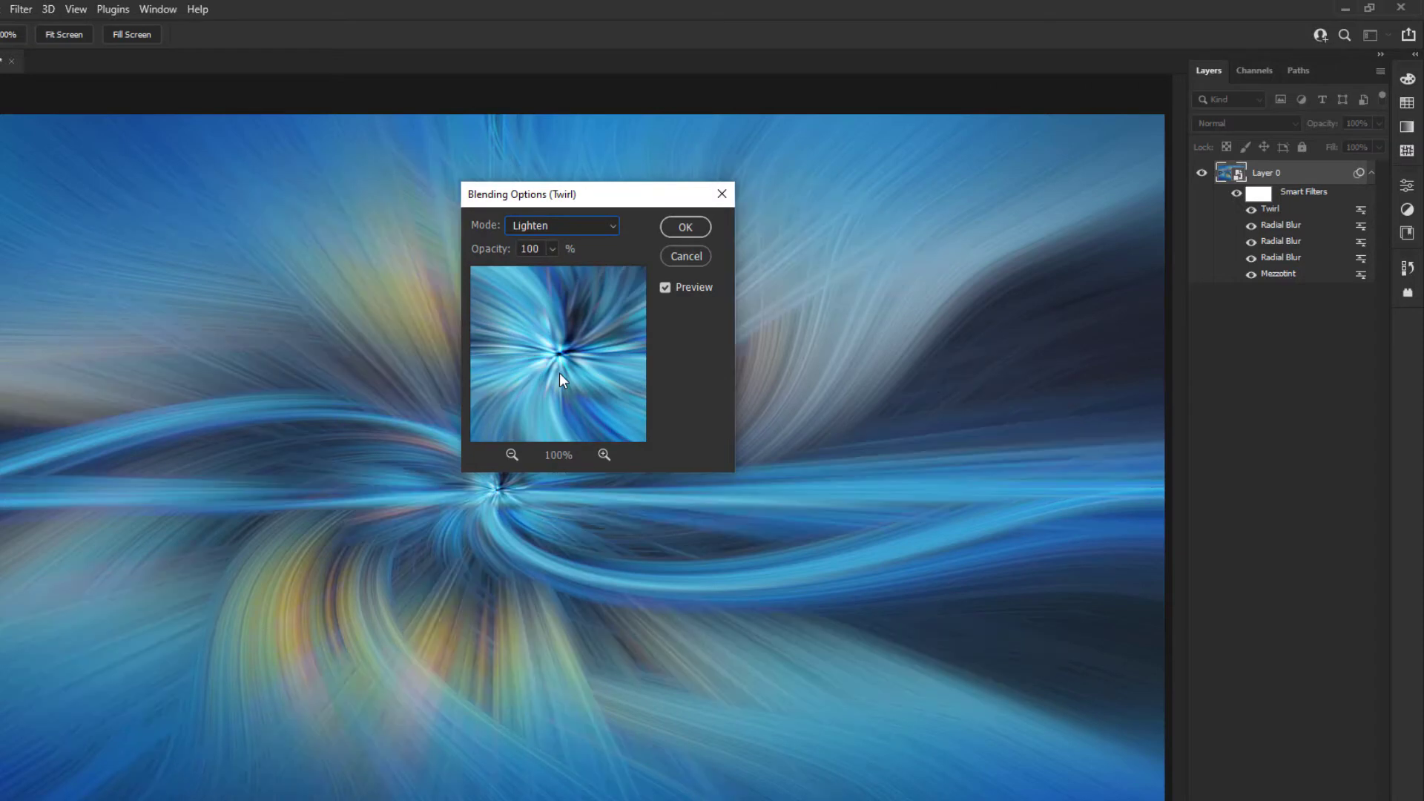
click(684, 229)
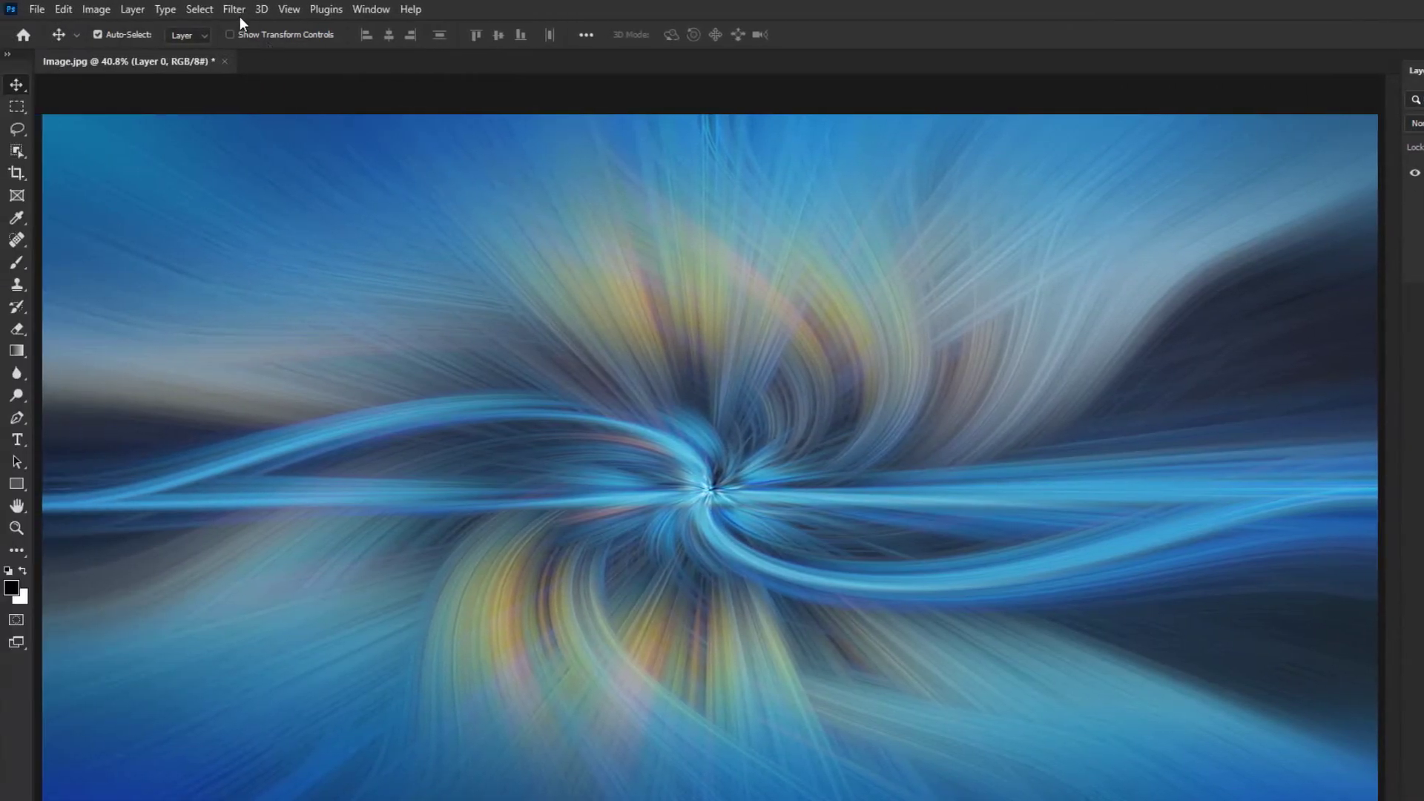
Apply a second Twirl filter with a -100° angle
click(234, 10)
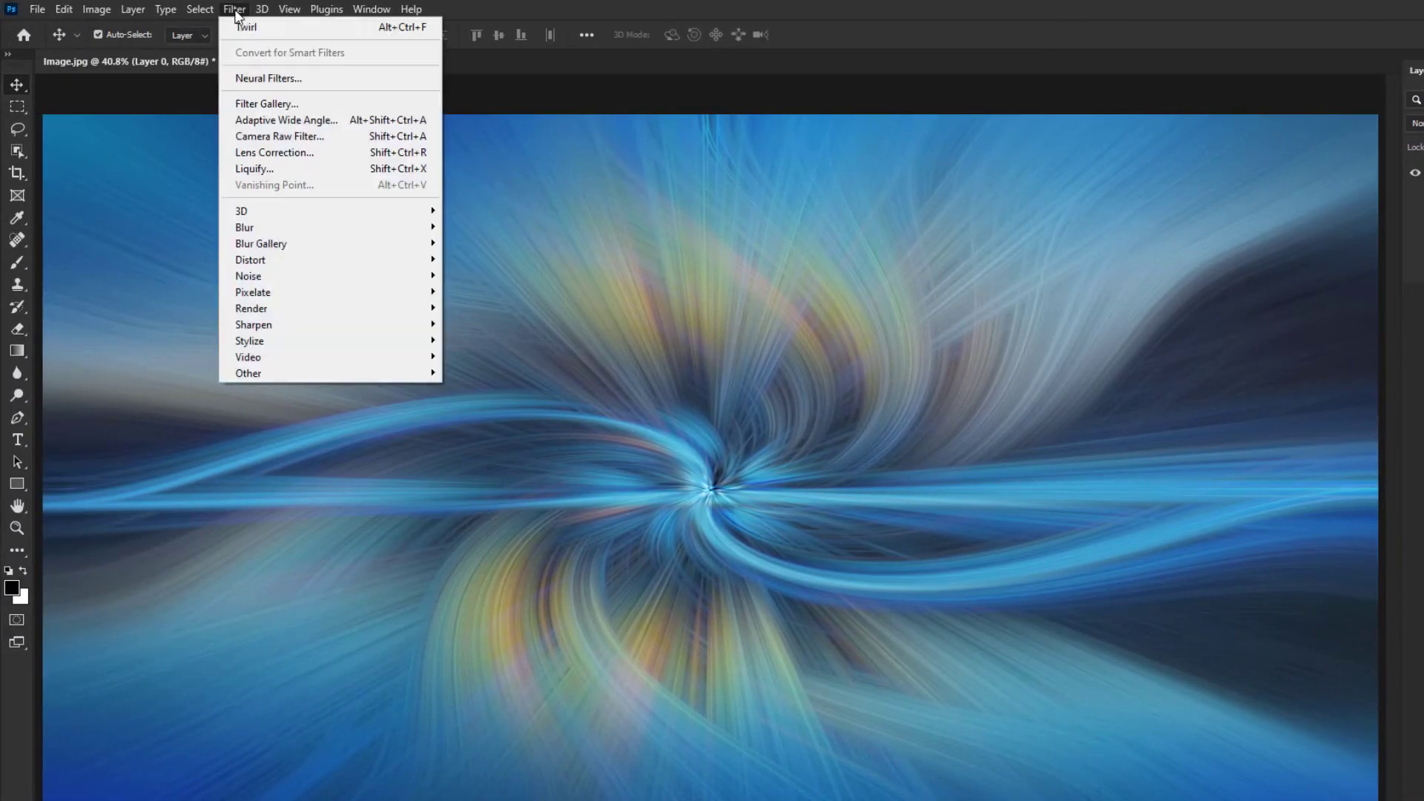
mouse_move(250, 260)
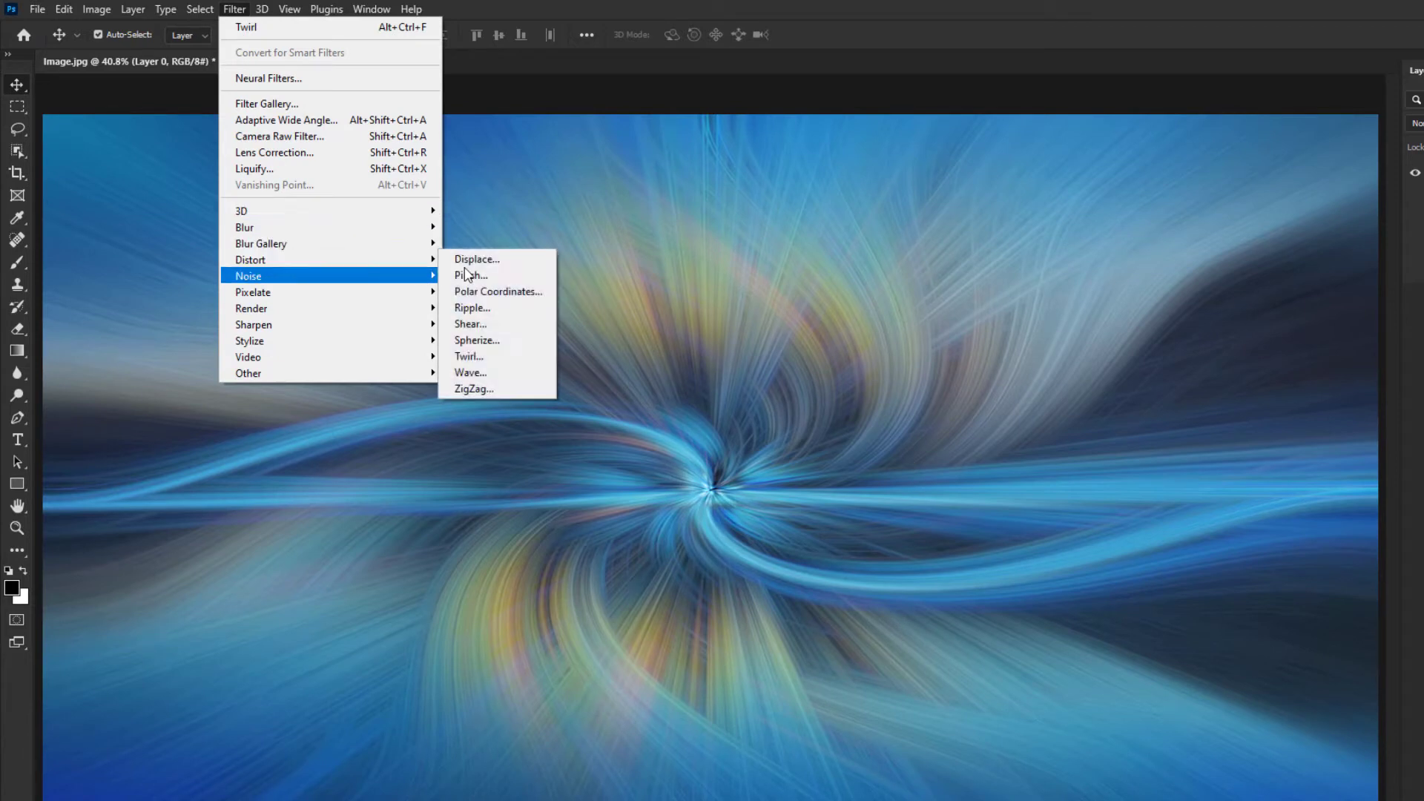
click(506, 356)
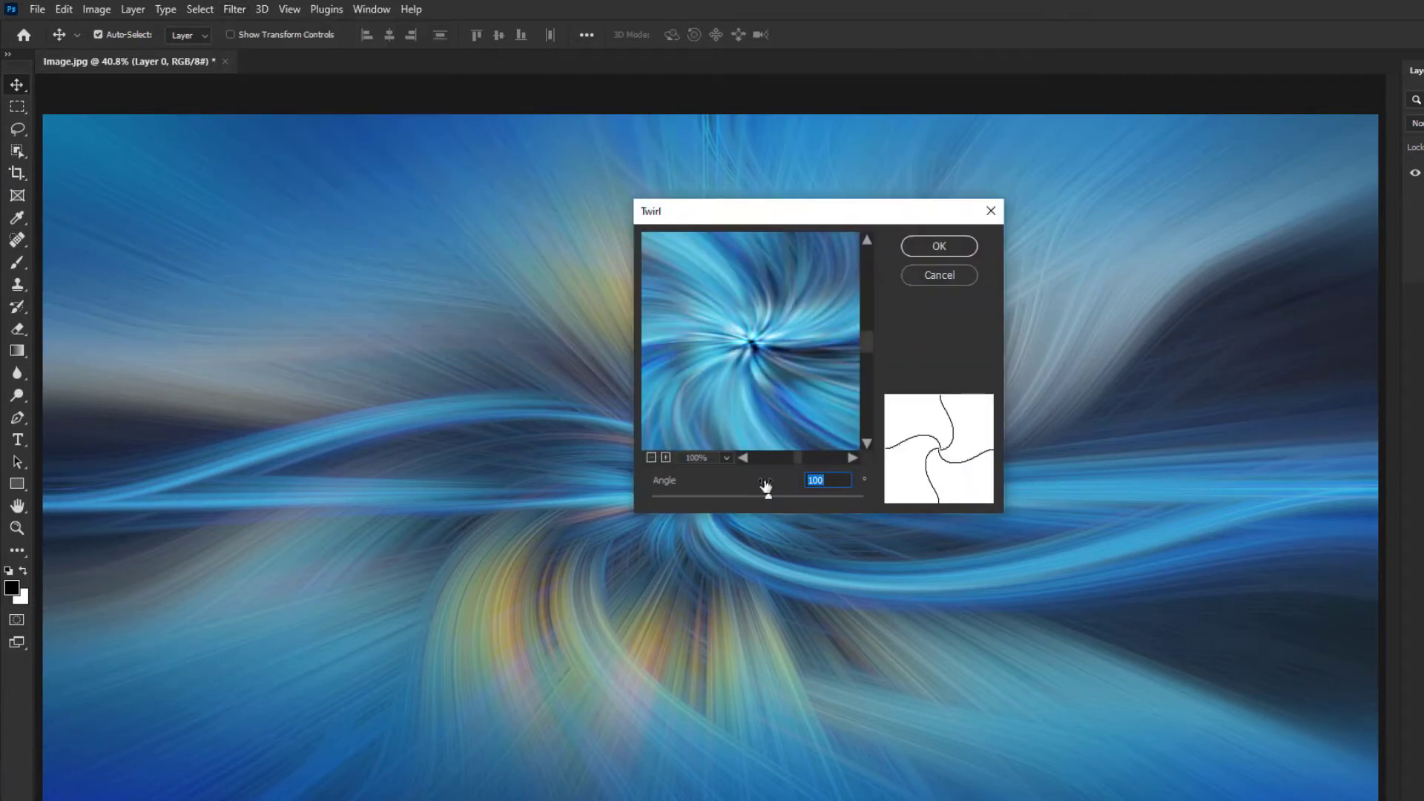
text(-100)
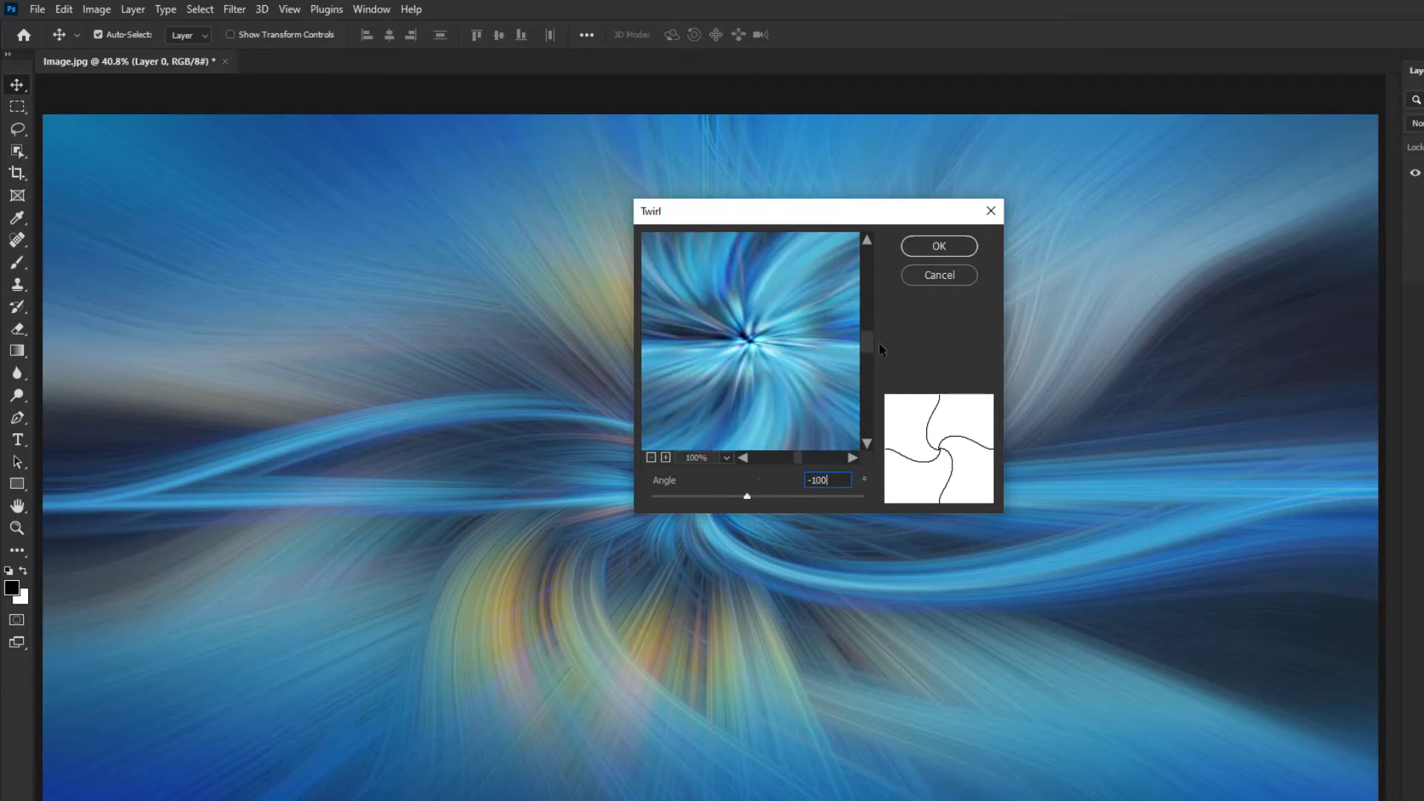
click(924, 245)
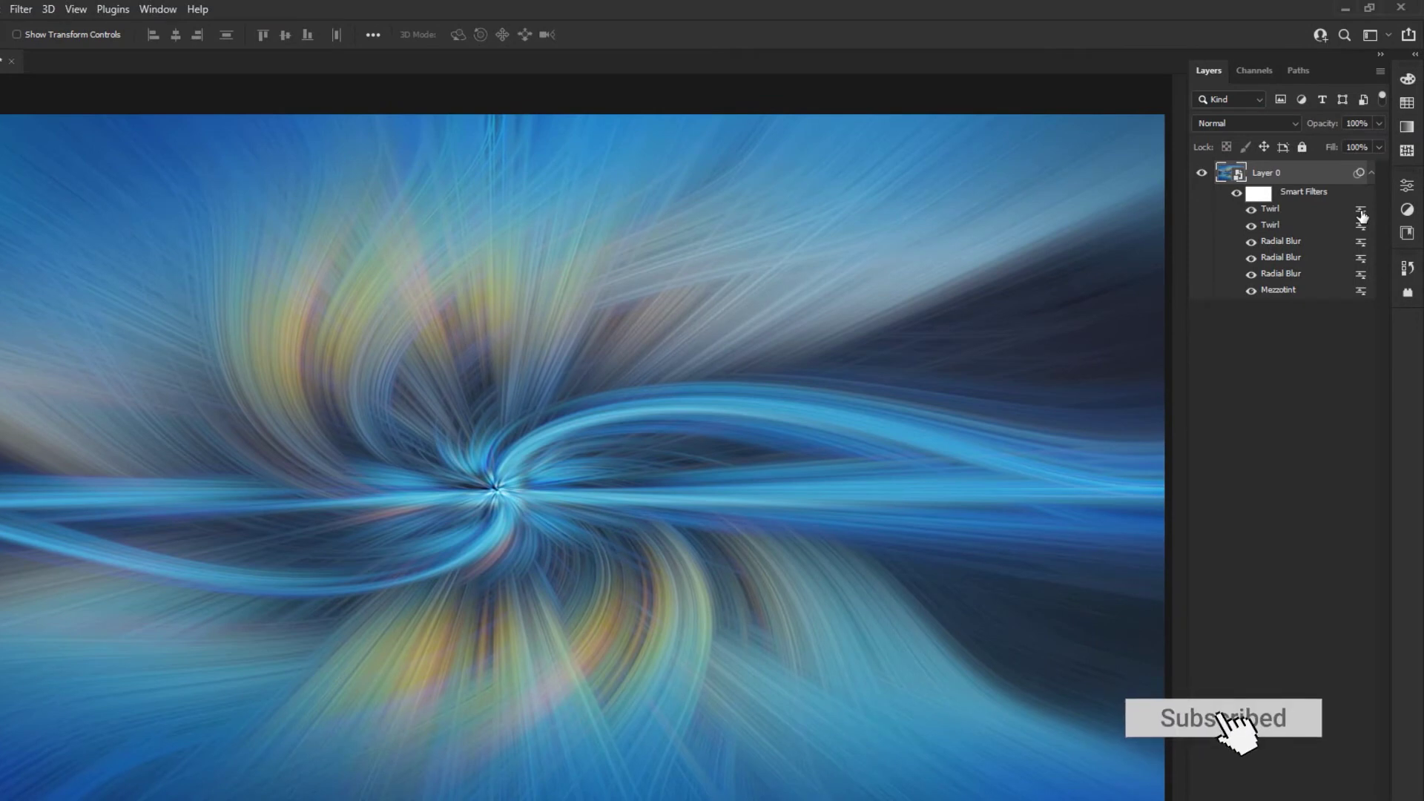
Set the second Twirl's blending options to Lighten mode
double_click(1319, 243)
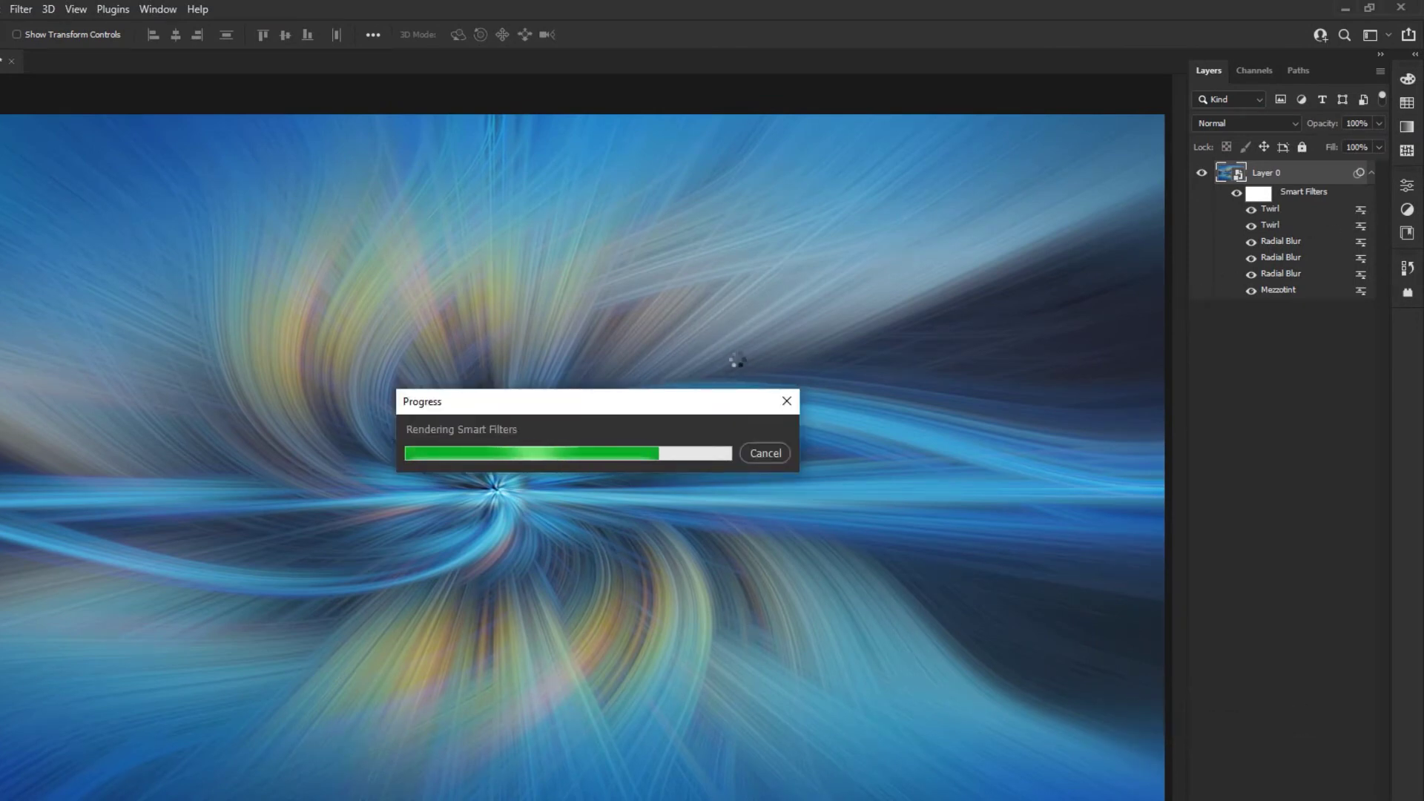
click(587, 232)
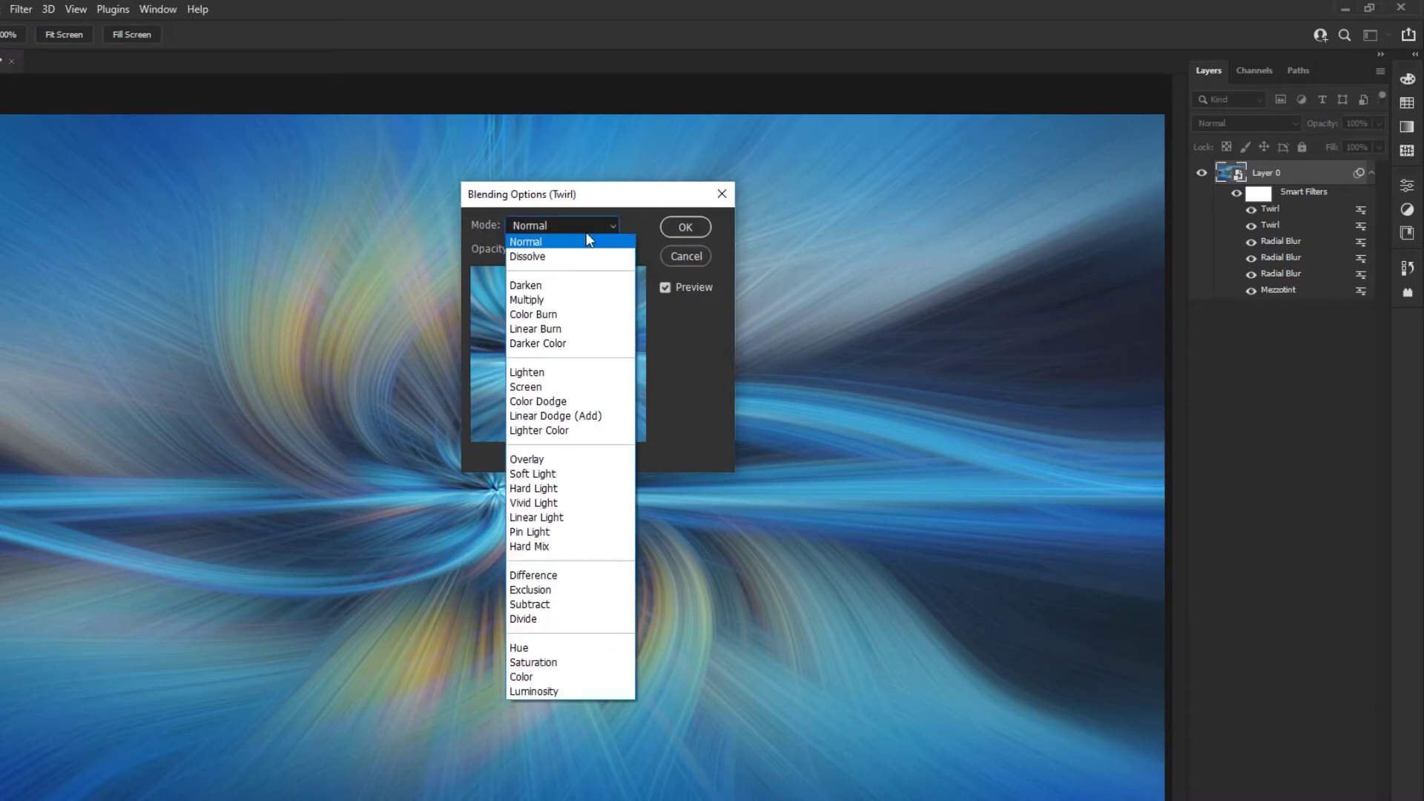
click(567, 370)
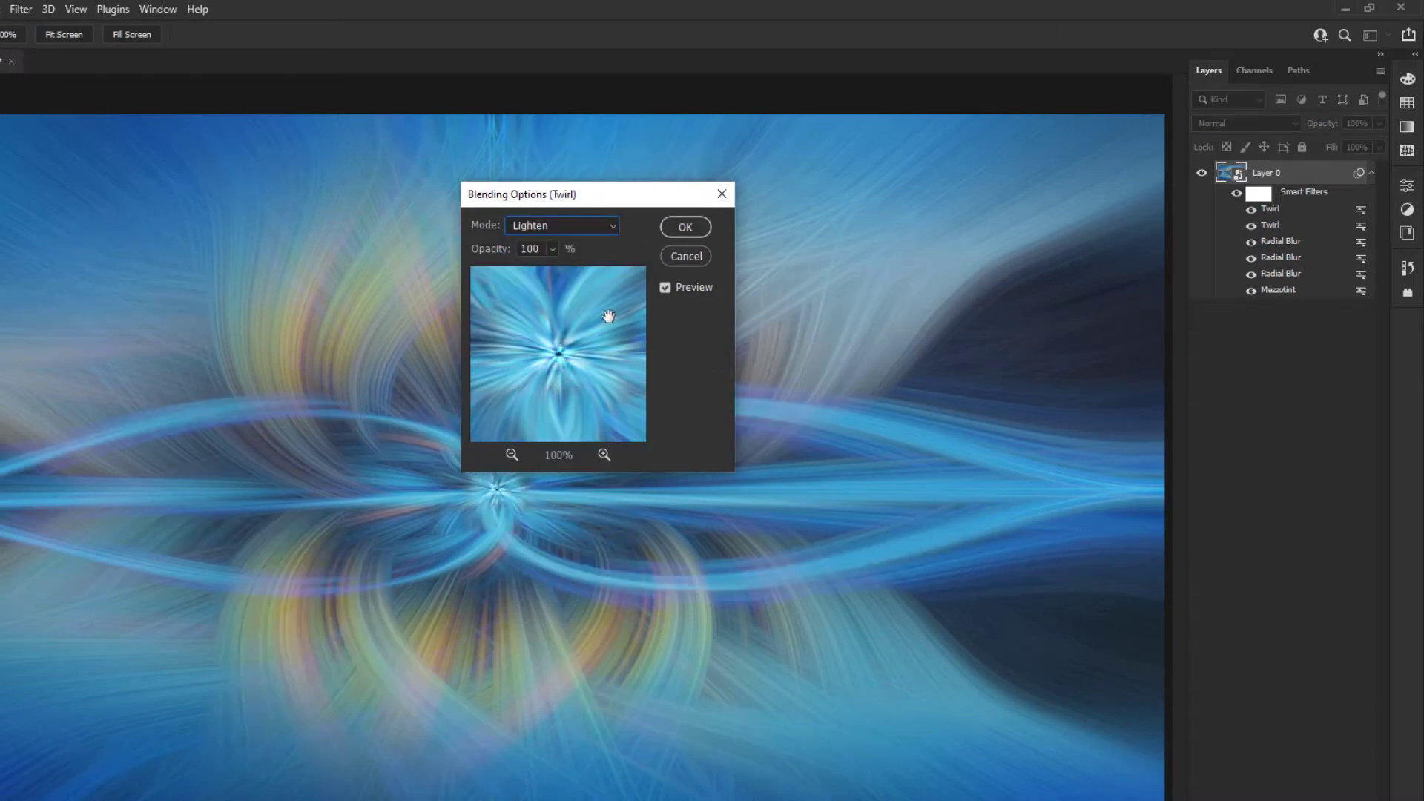
click(684, 227)
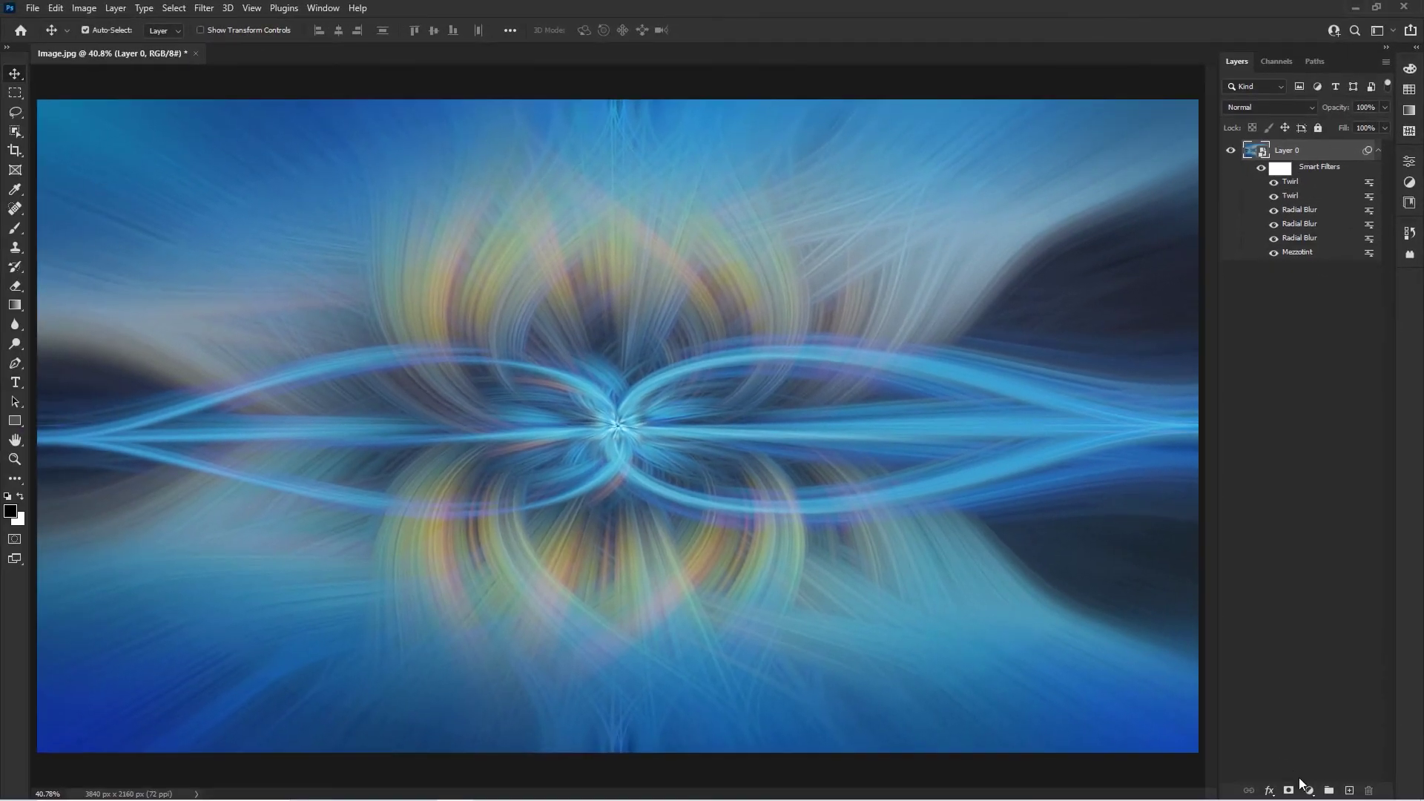
click(1309, 791)
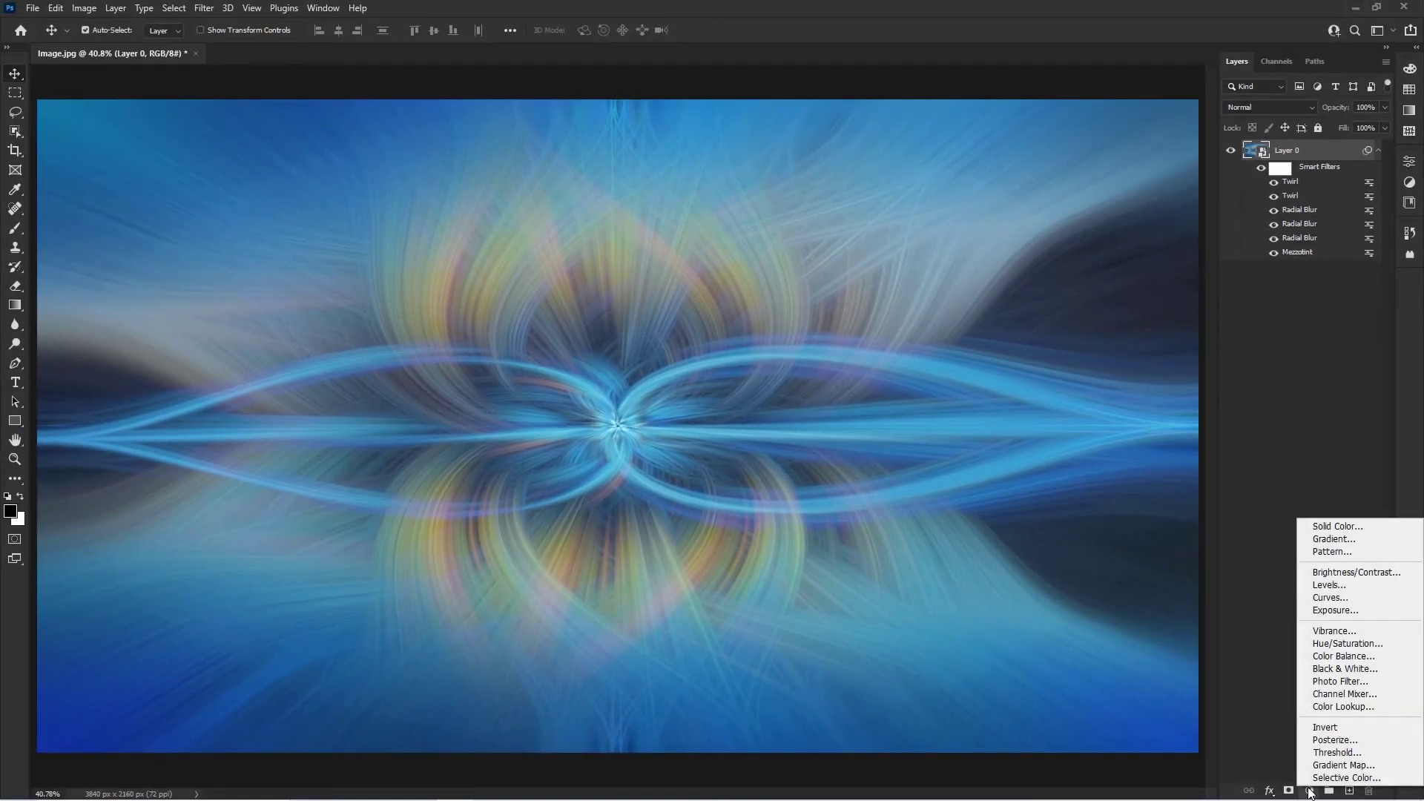
Add a Levels adjustment layer with the white point lowered to about 211
click(1328, 587)
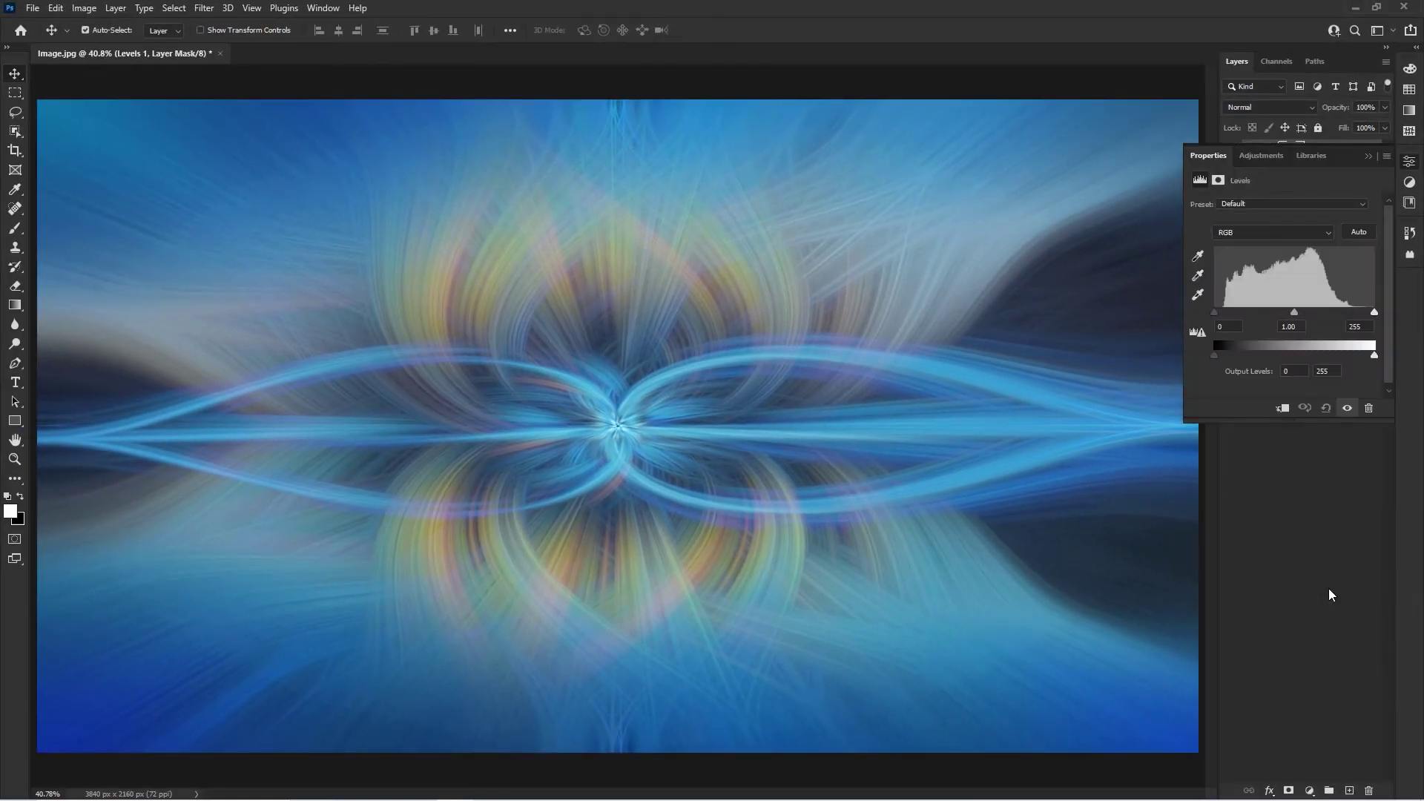
drag(1372, 312, 1342, 312)
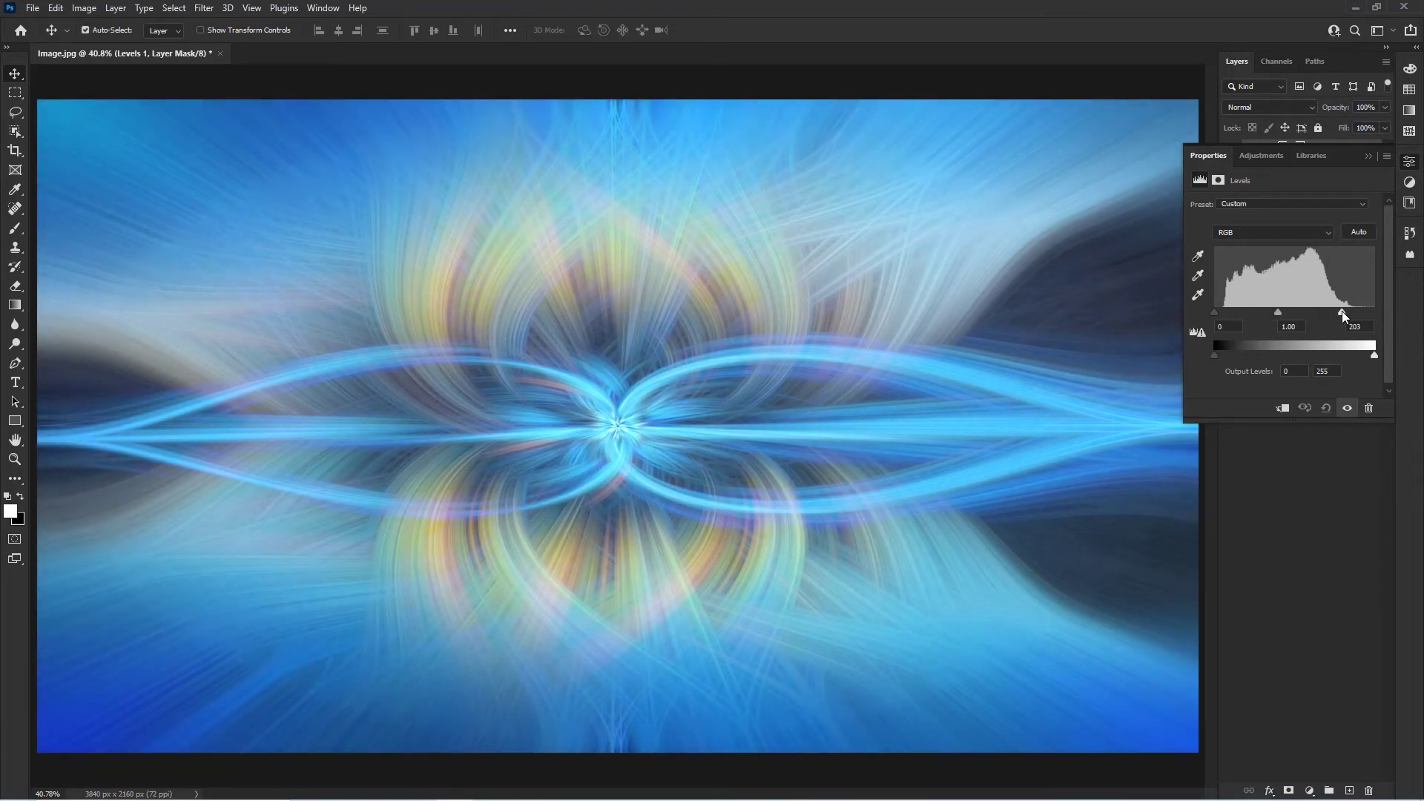
click(1368, 157)
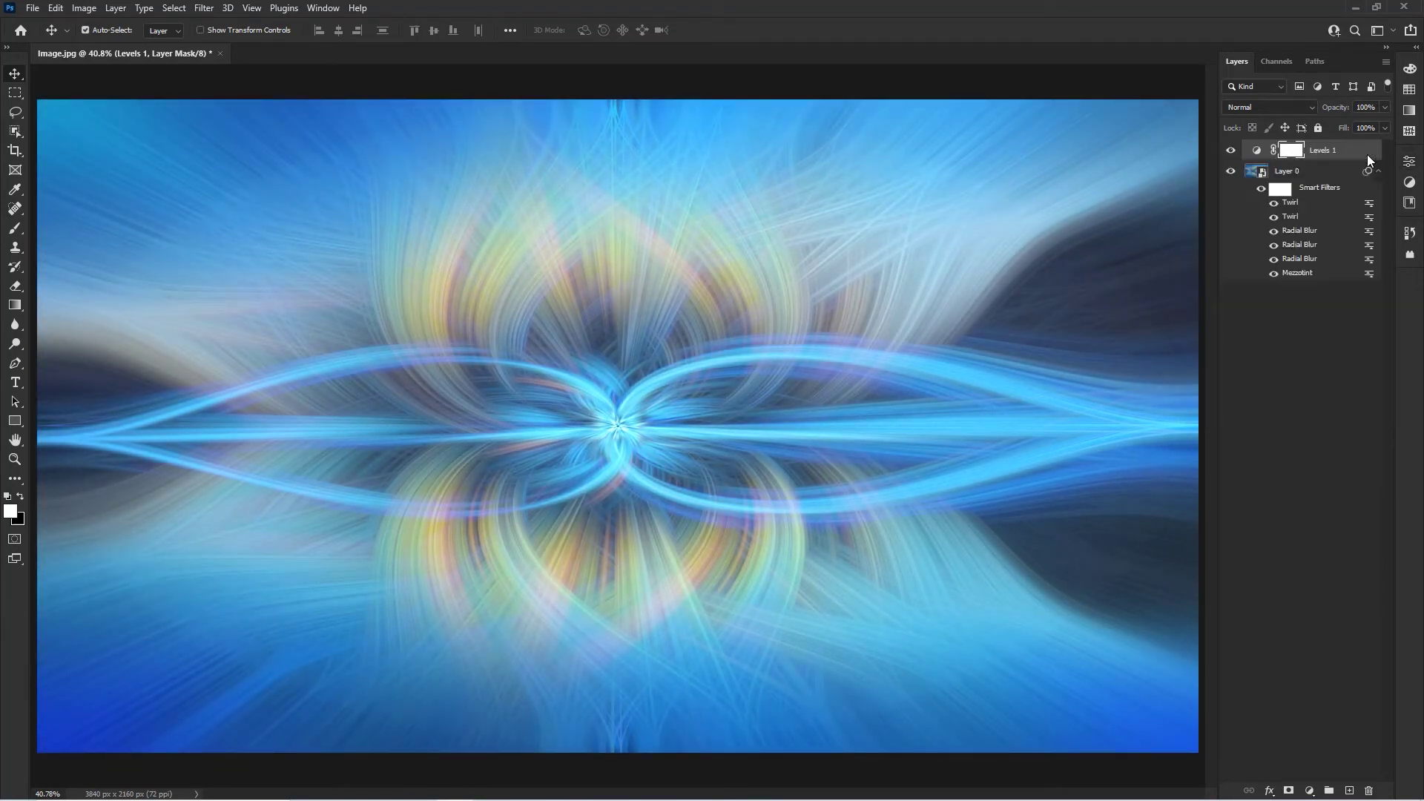
Add a Color Balance layer shifting midtones +40 red, +10 green, +22 blue
click(1311, 791)
click(1324, 659)
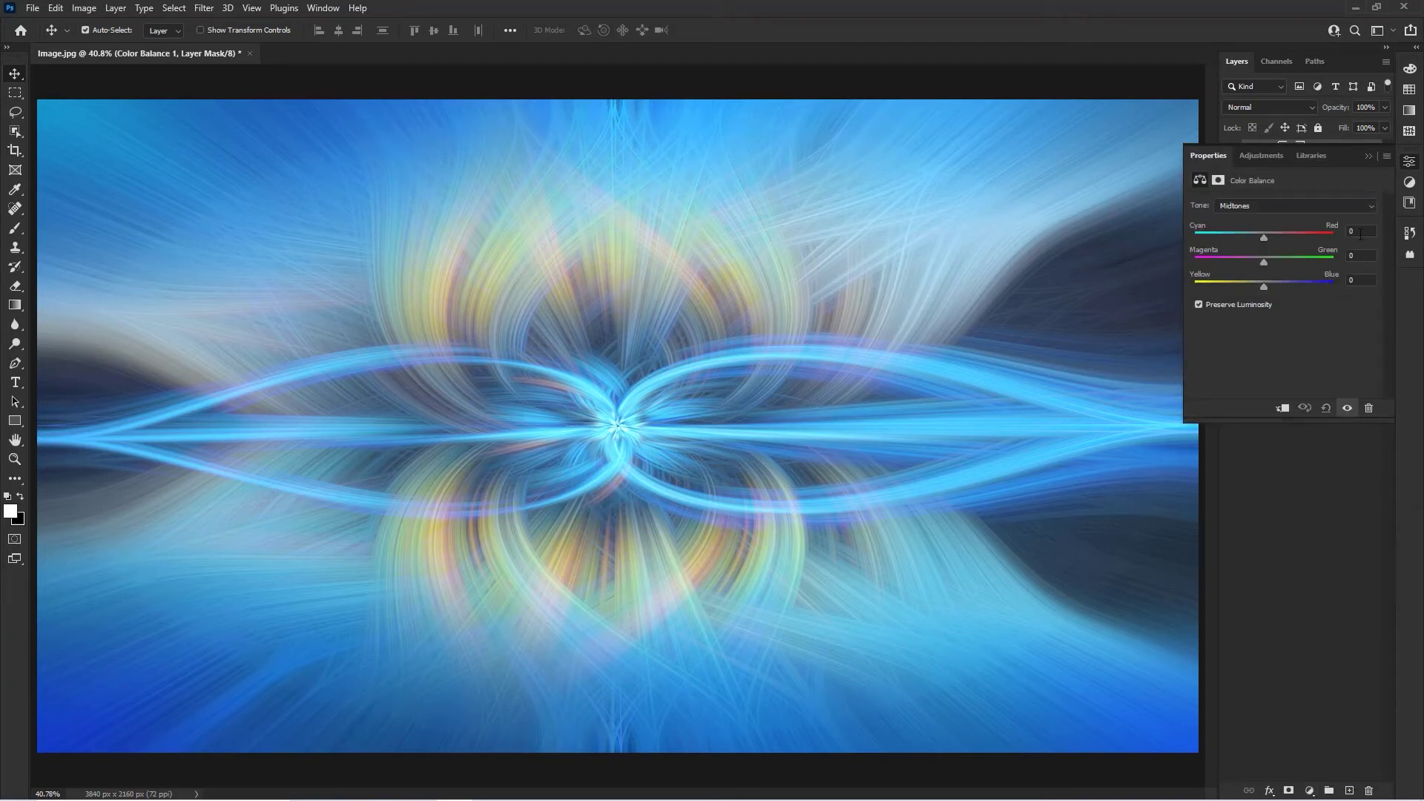
text(45)
drag(1295, 236, 1289, 238)
drag(1263, 263, 1274, 261)
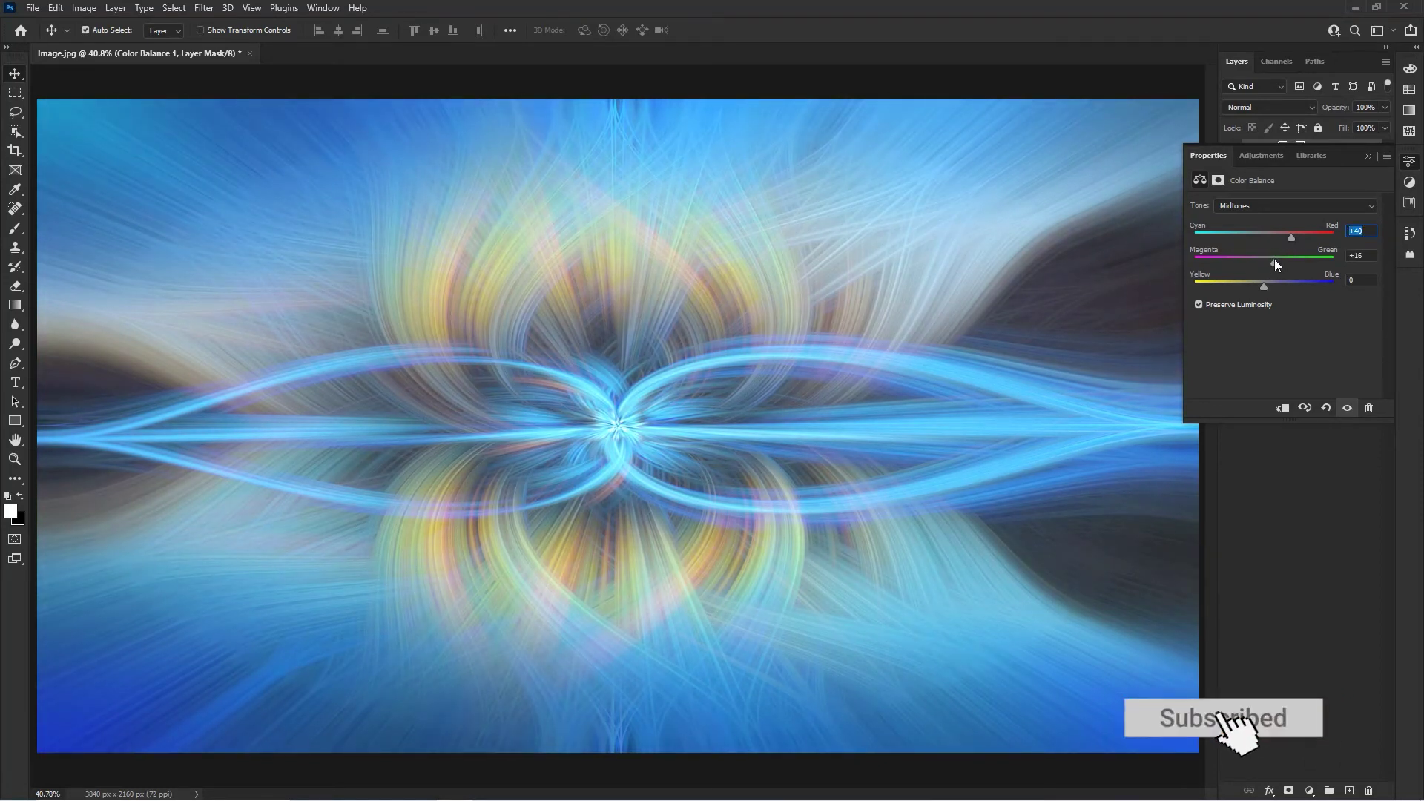
key(Tab)
text(10)
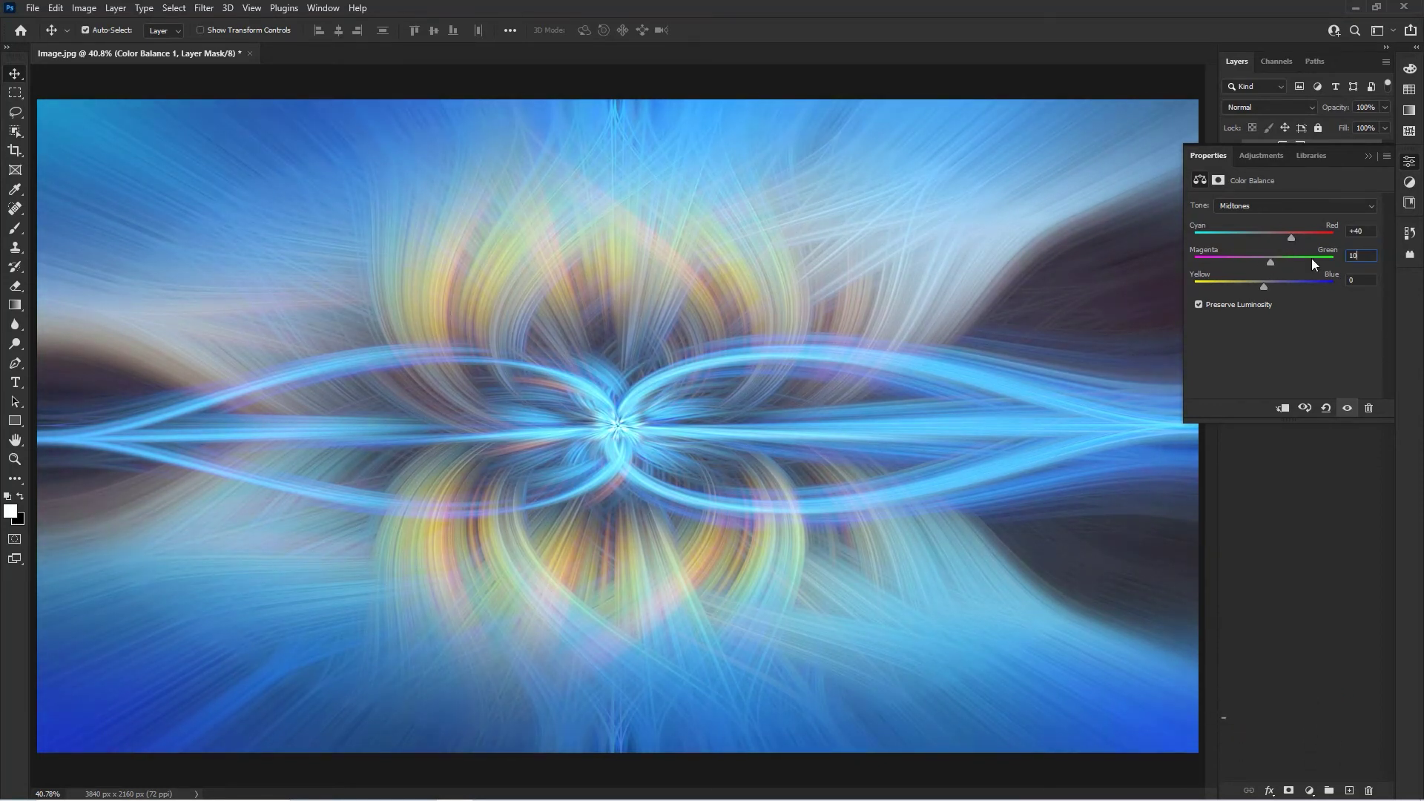
drag(1265, 288, 1281, 287)
click(1372, 281)
text(22)
click(1368, 154)
click(1017, 295)
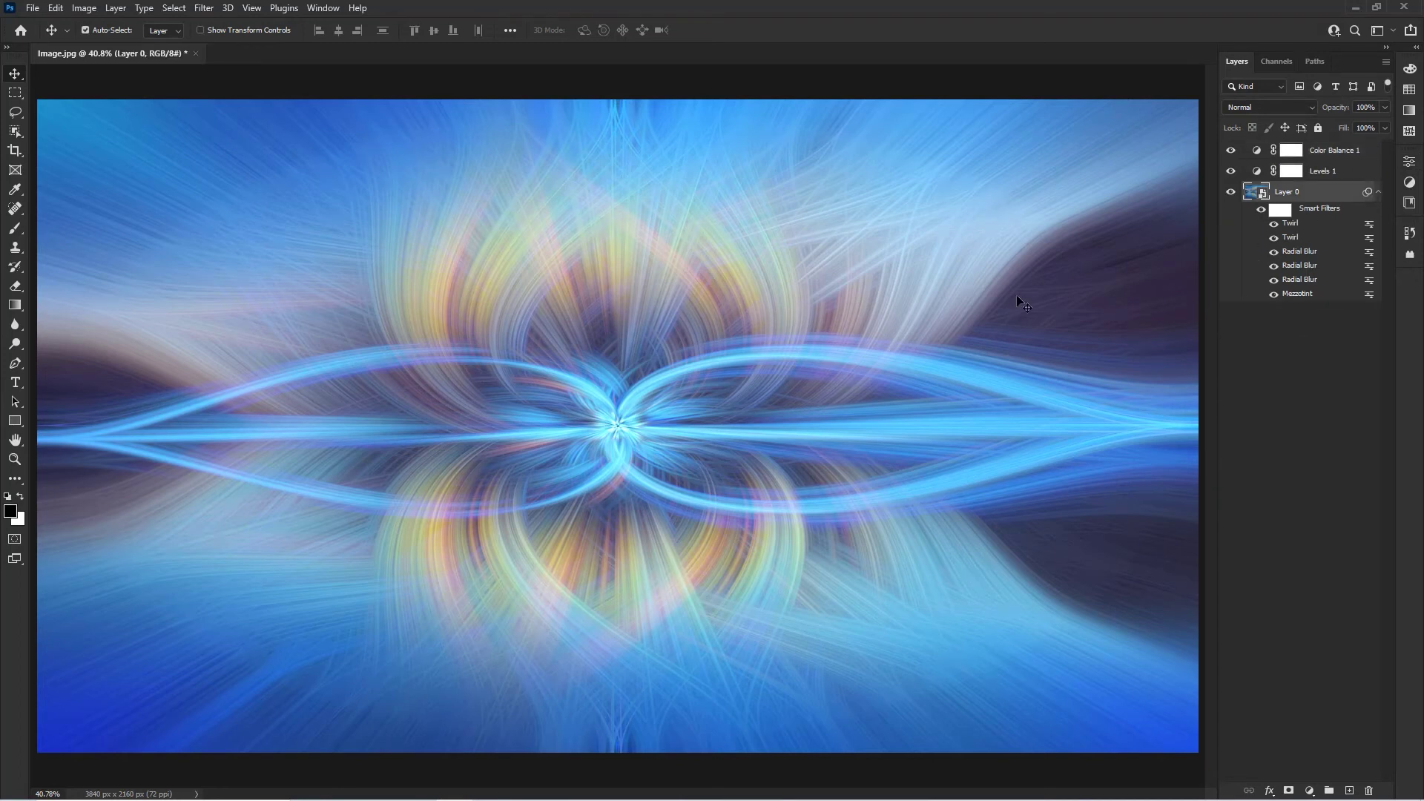